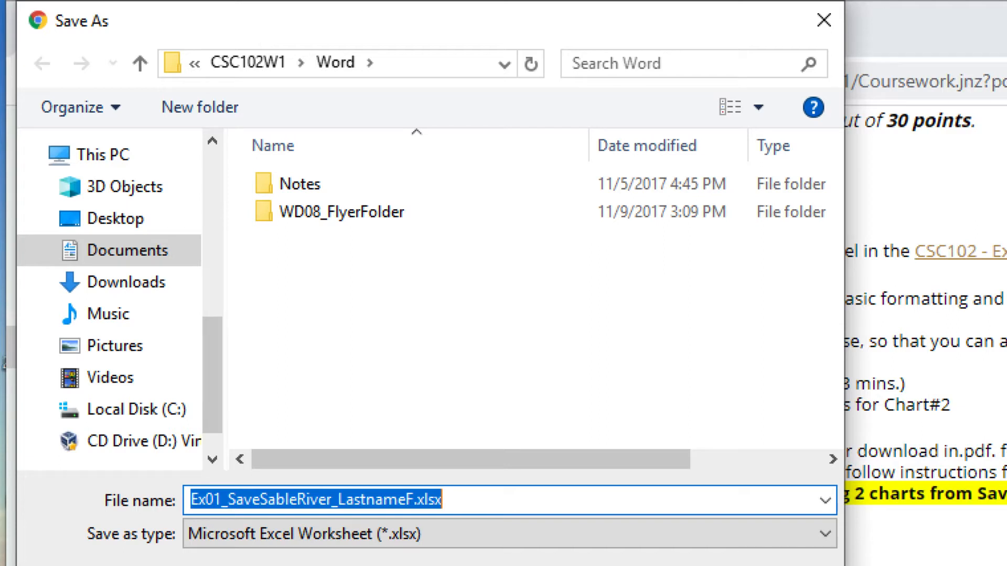
Save the workbook into the Documents > CSC102W1 > Excel folder, replacing LastnameF in the file name with the student's last name and initial
click(151, 252)
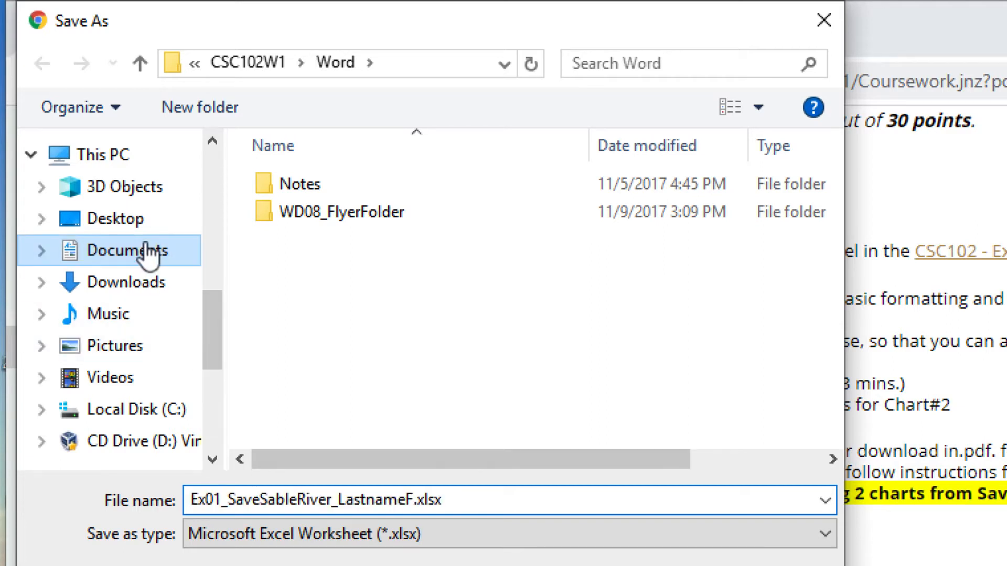
double_click(330, 237)
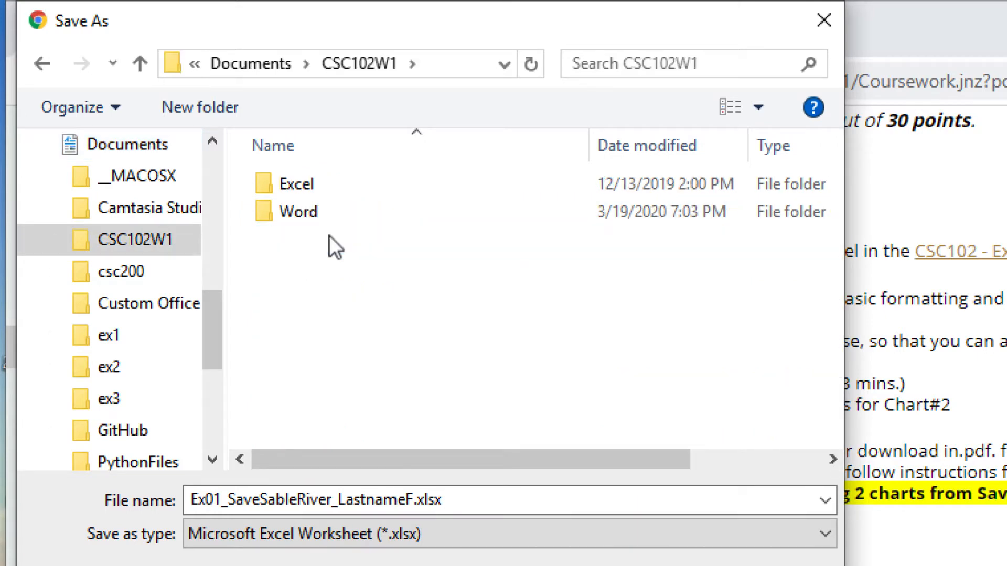
double_click(302, 184)
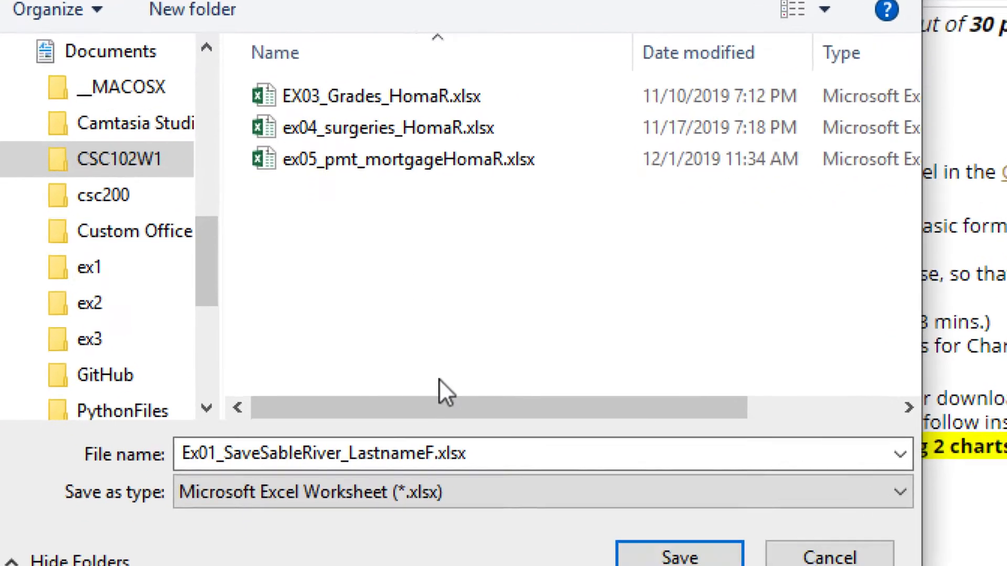
double_click(346, 452)
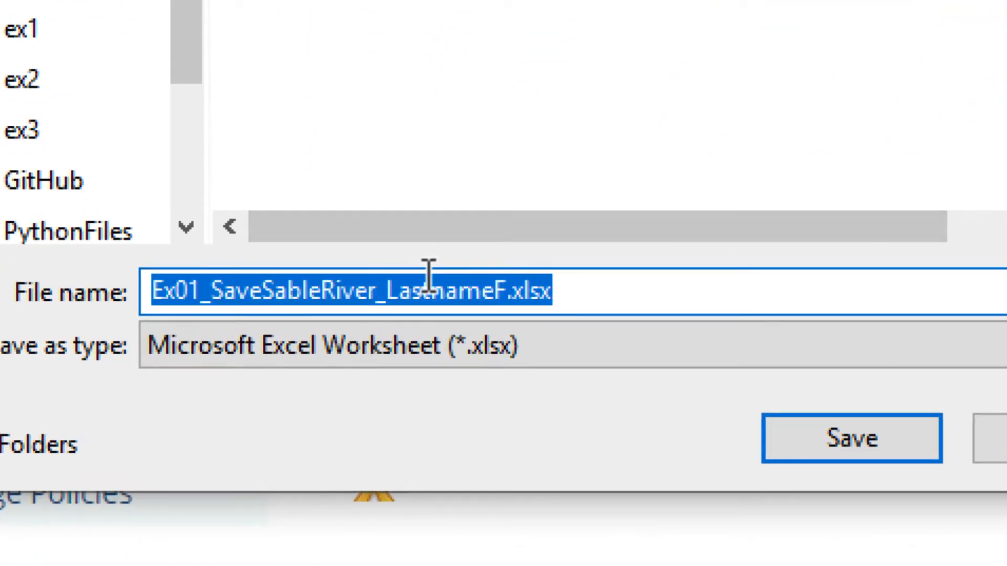
click(452, 288)
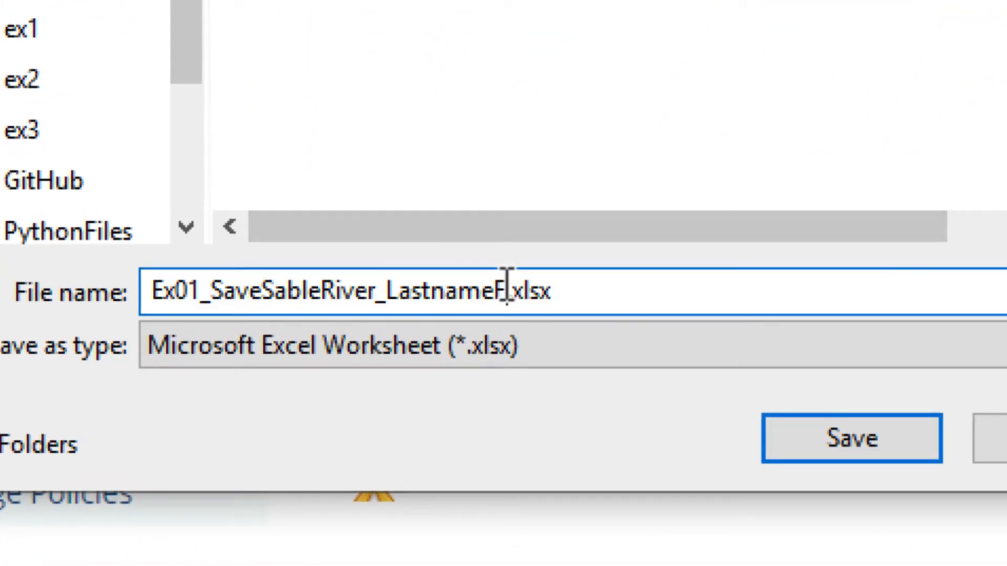
drag(507, 287, 389, 289)
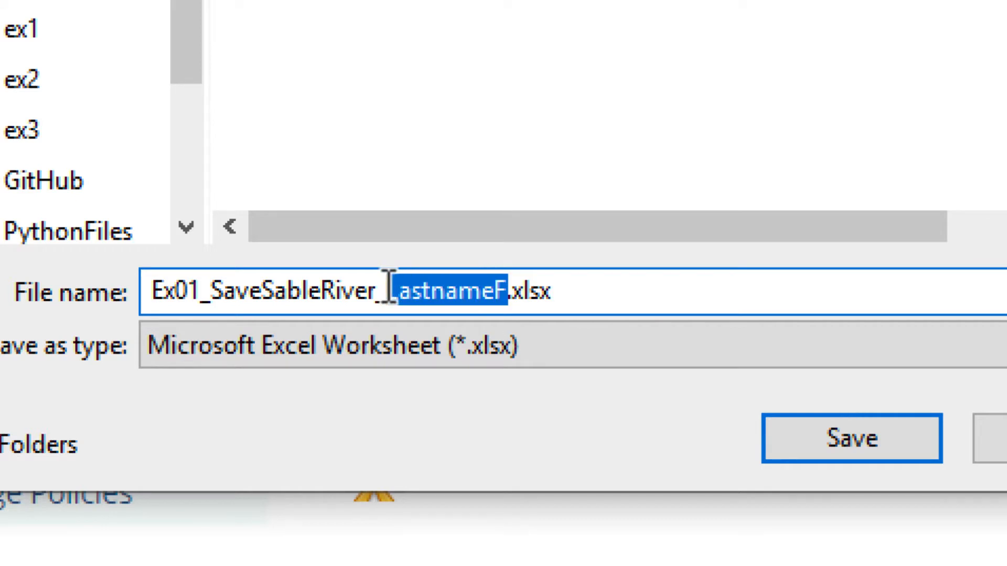
key(Delete)
text(Hom)
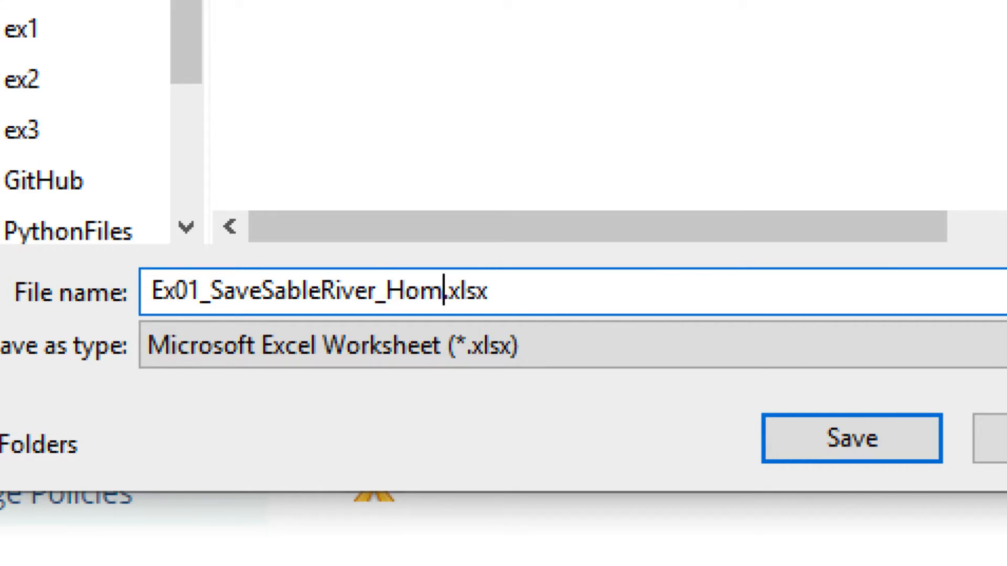
text(aR)
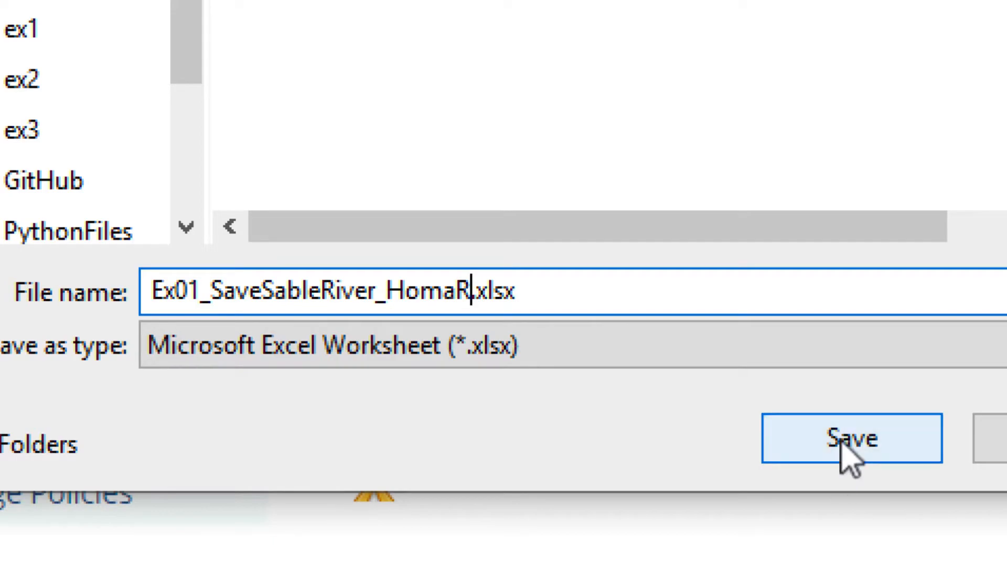
click(842, 437)
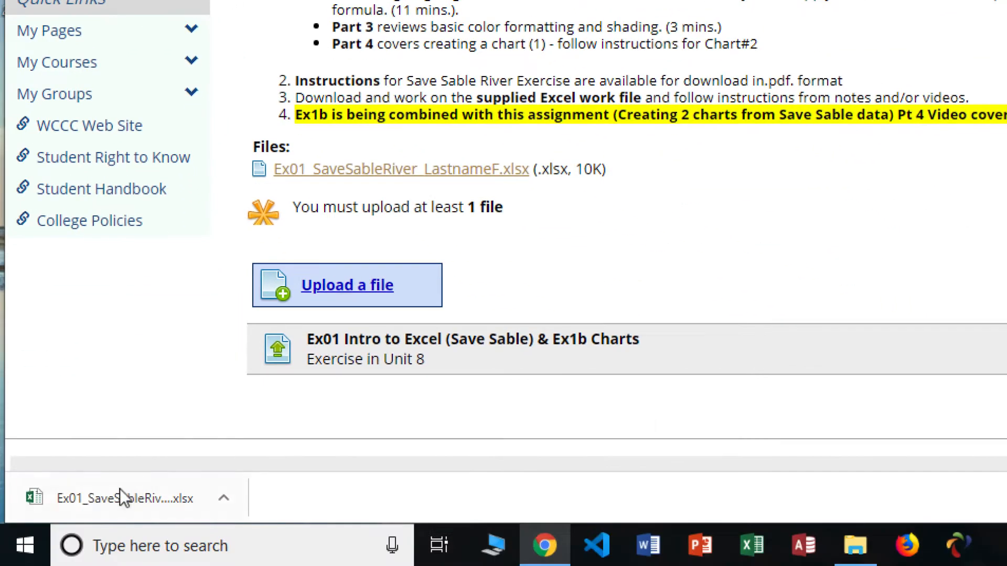
Open the downloaded Ex01_SaveSableRiver workbook and enable editing
click(115, 489)
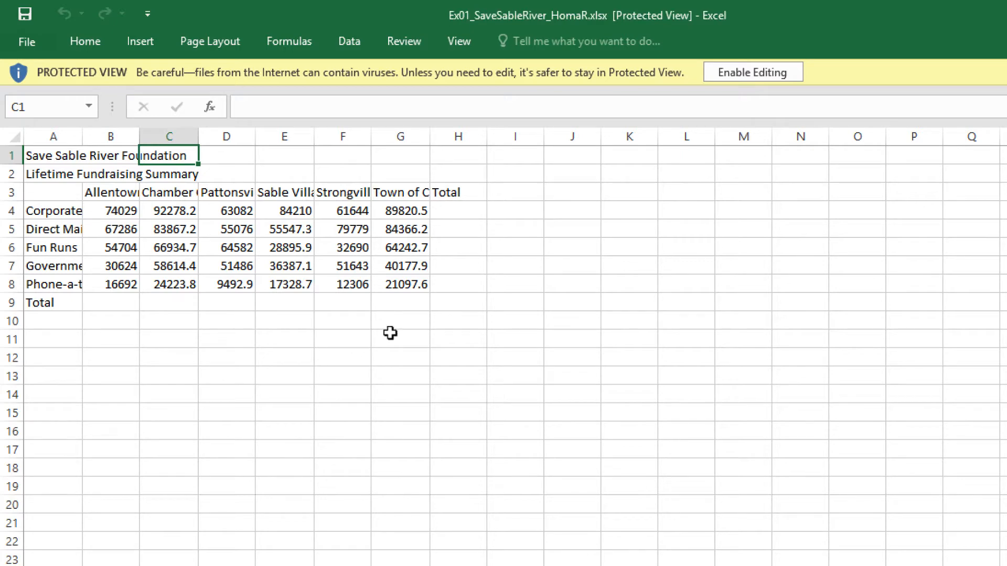
click(768, 74)
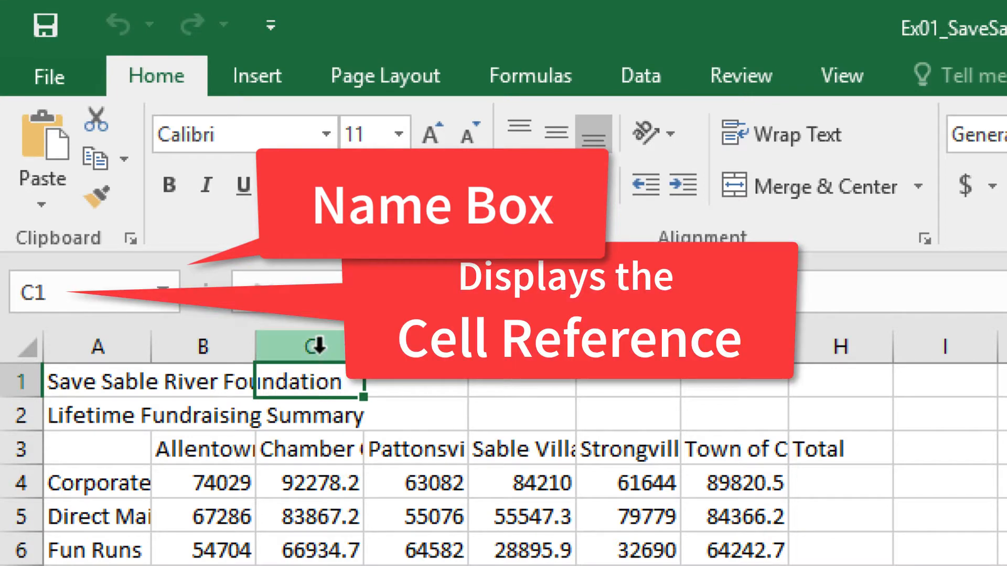
Select cells in row 1 and column A to examine which cell actually holds the title text
click(110, 384)
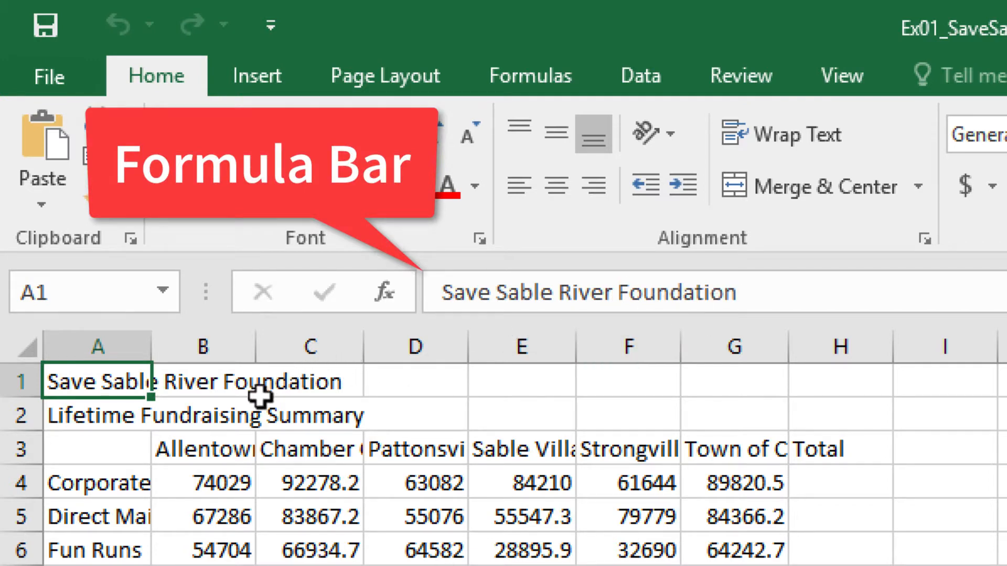
click(204, 384)
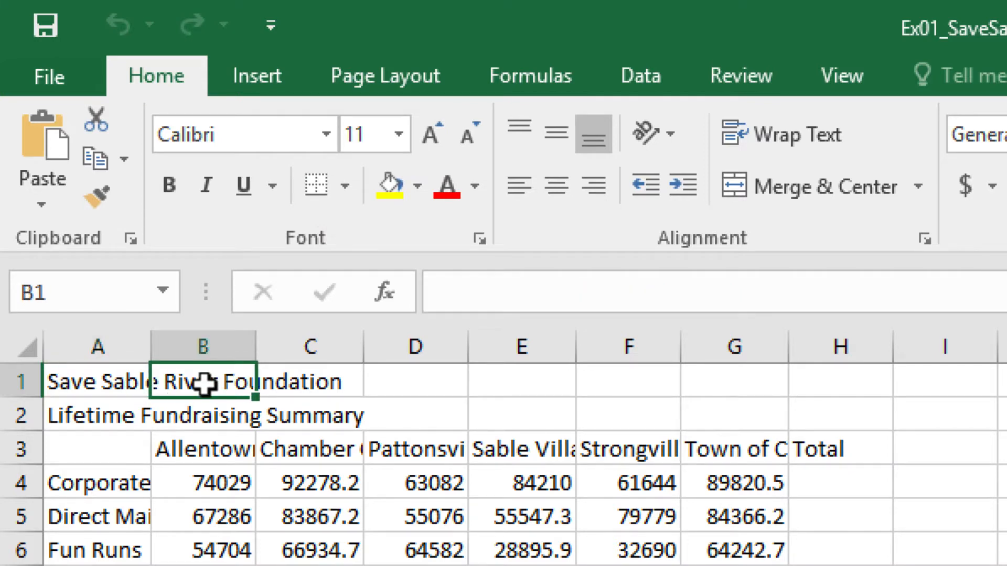
click(306, 385)
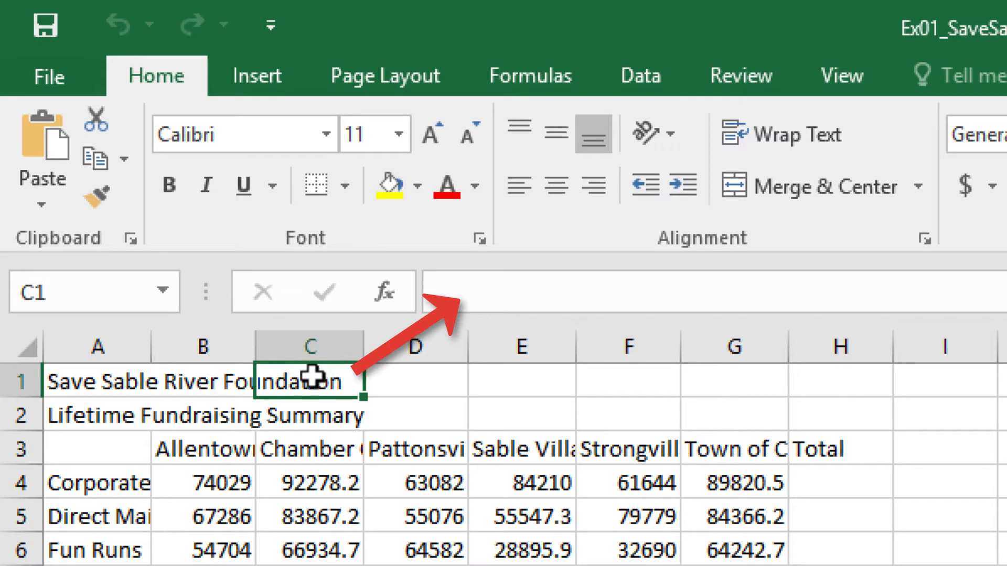
click(124, 392)
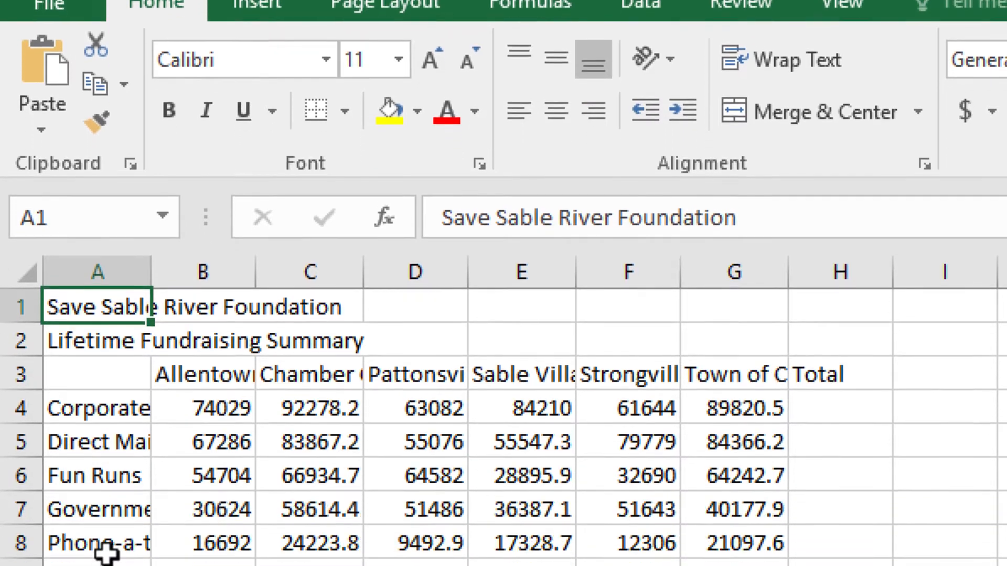
click(107, 455)
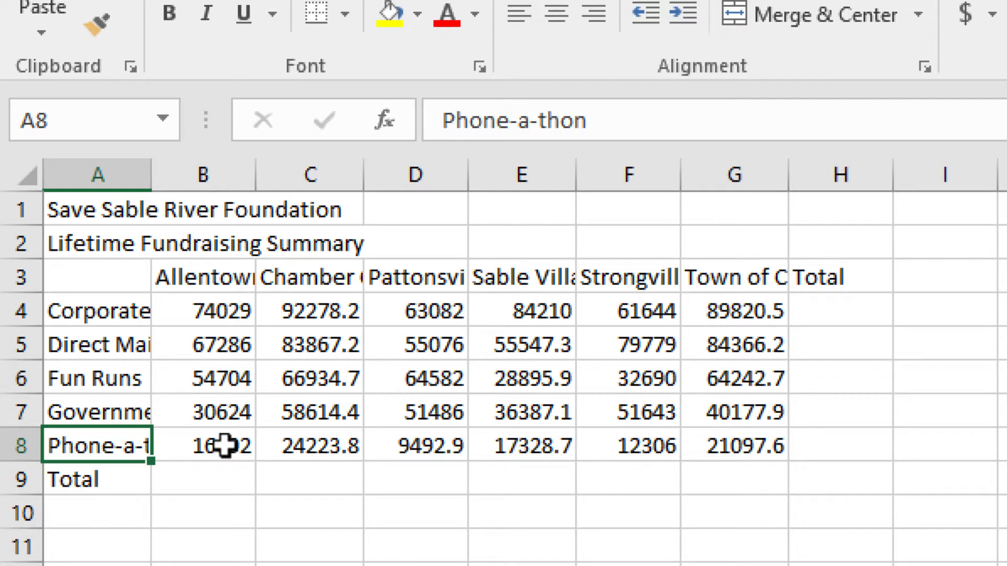
click(93, 209)
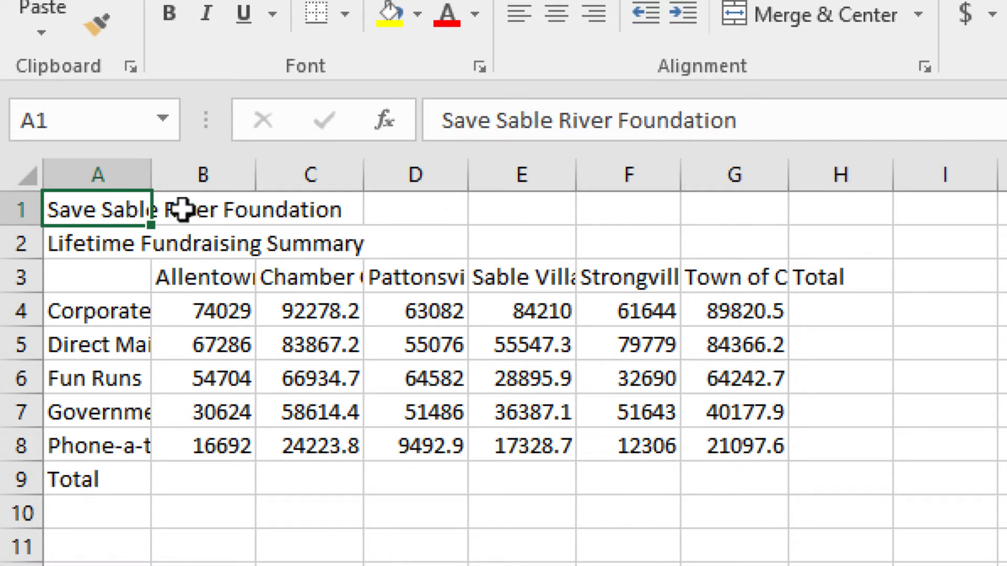
click(200, 216)
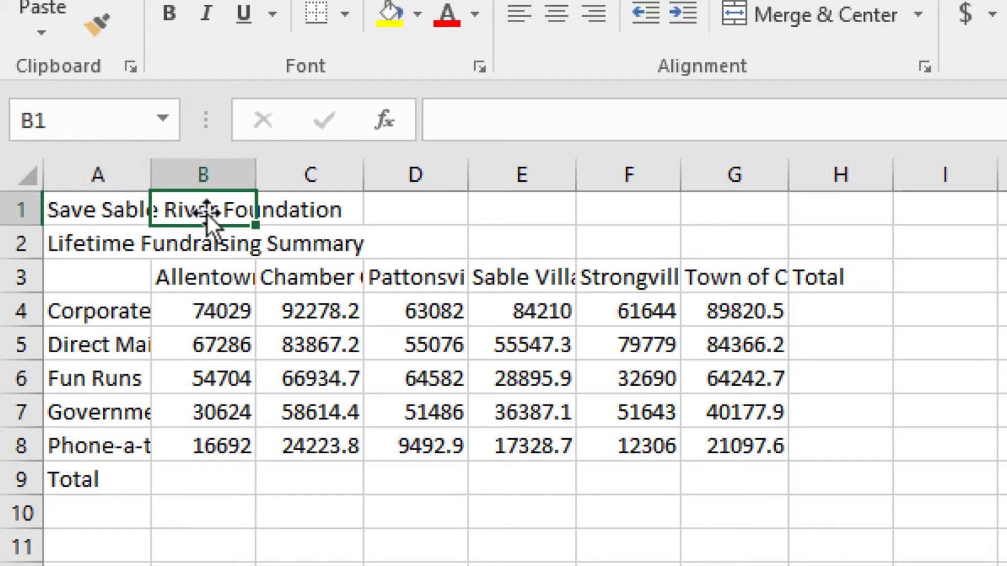
Enter the sample text ghdghgdhs in cell B1
click(490, 120)
text(ghdghgdhs)
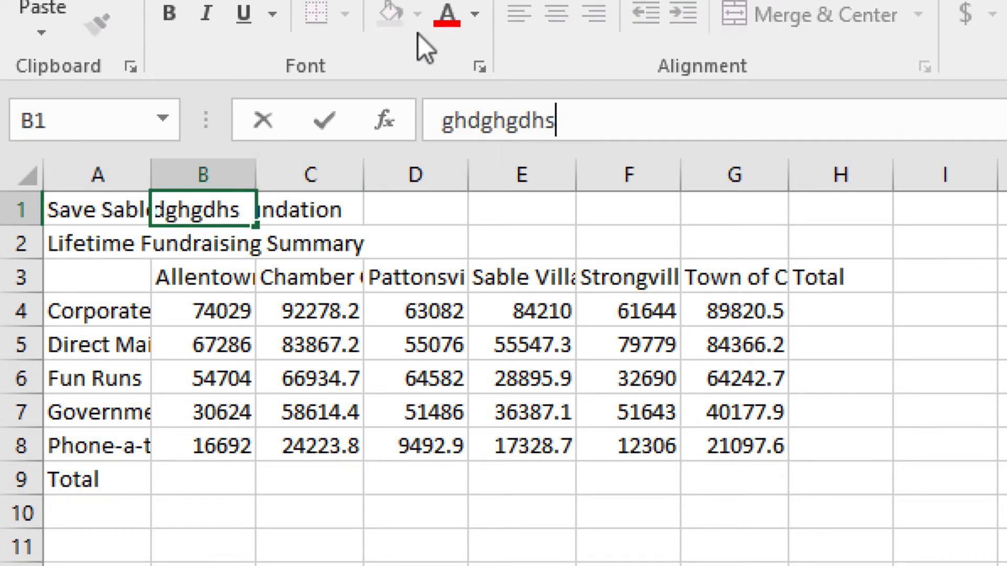
click(489, 278)
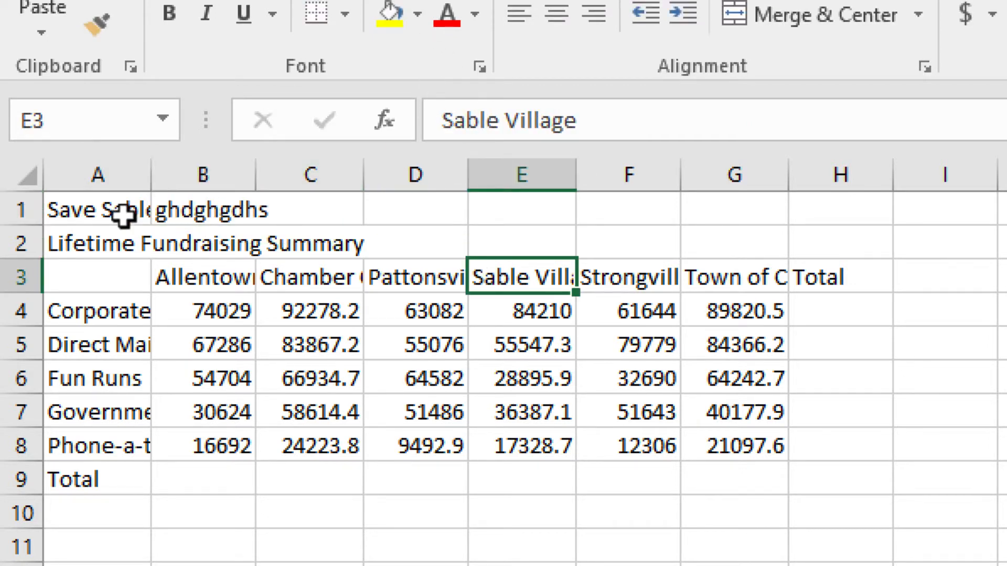
Clear the sample text from cell B1
click(104, 204)
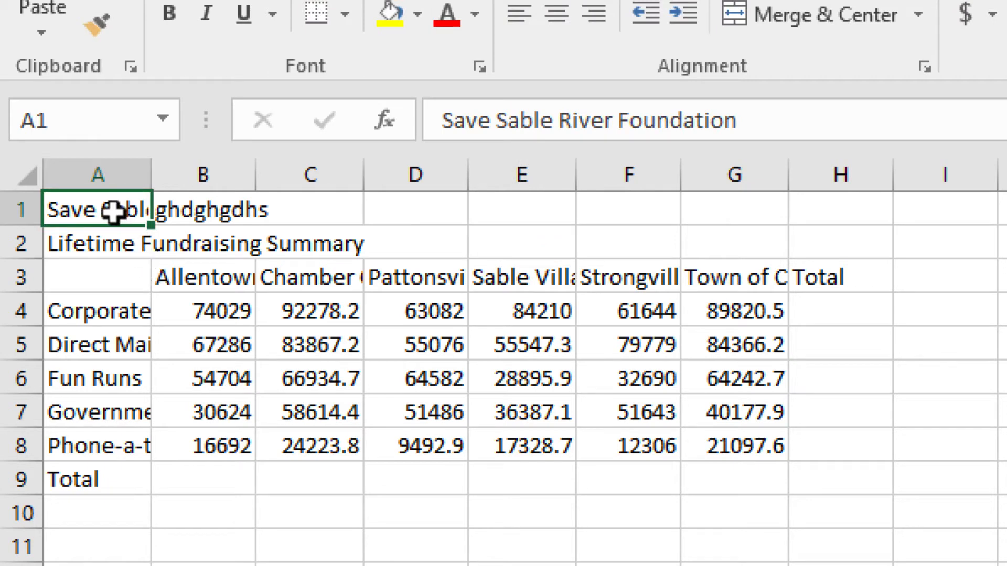
click(214, 208)
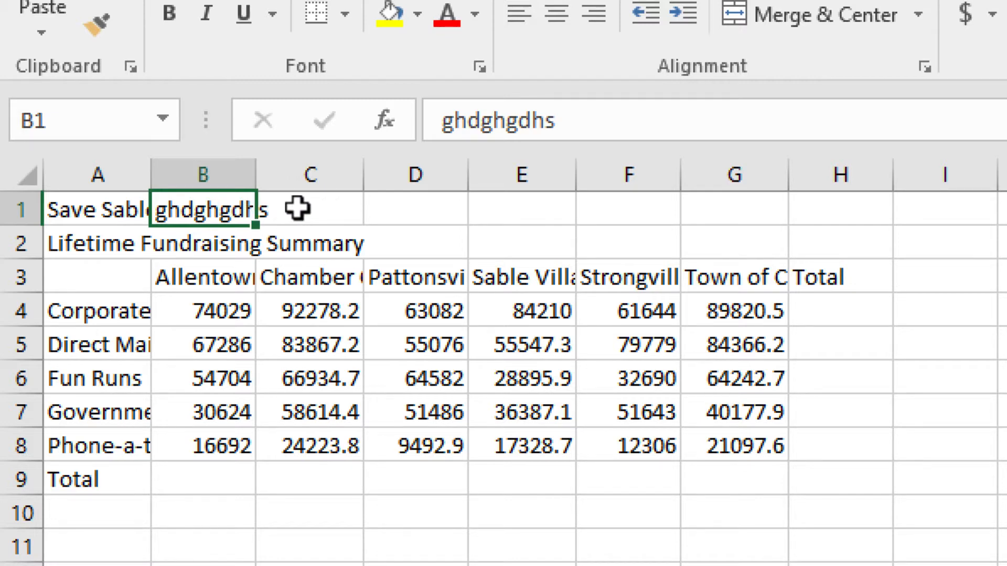
click(317, 210)
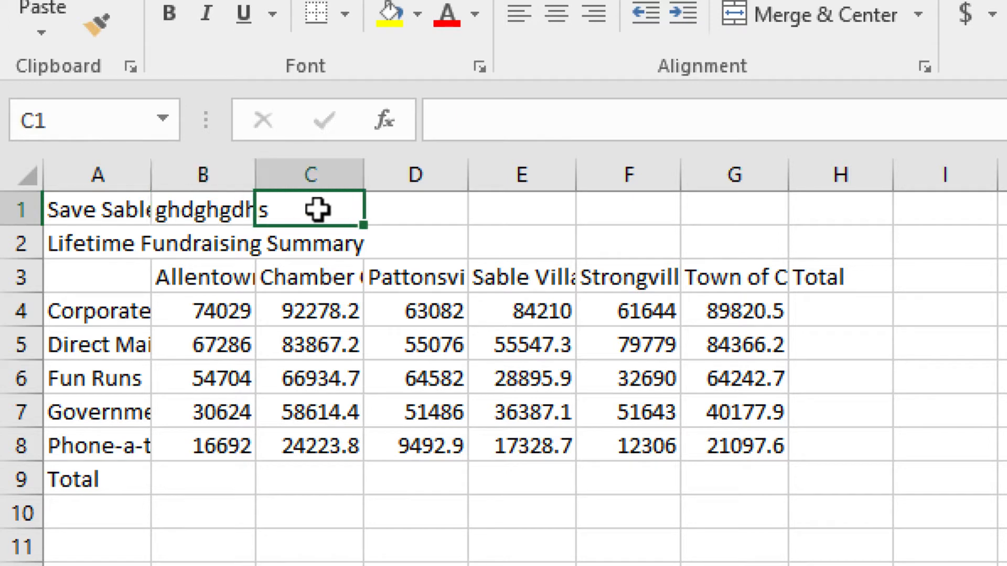
click(214, 208)
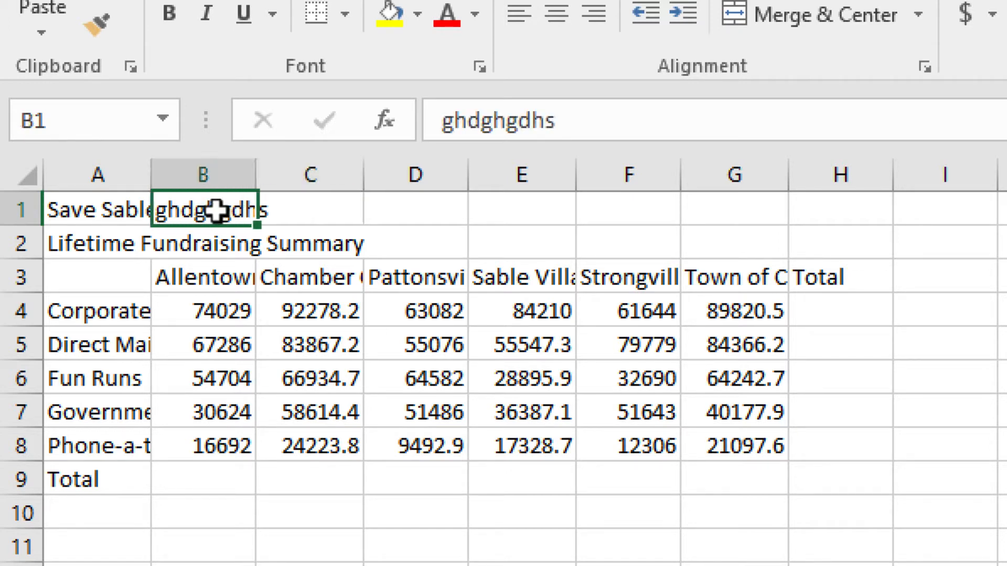
click(586, 133)
double_click(457, 131)
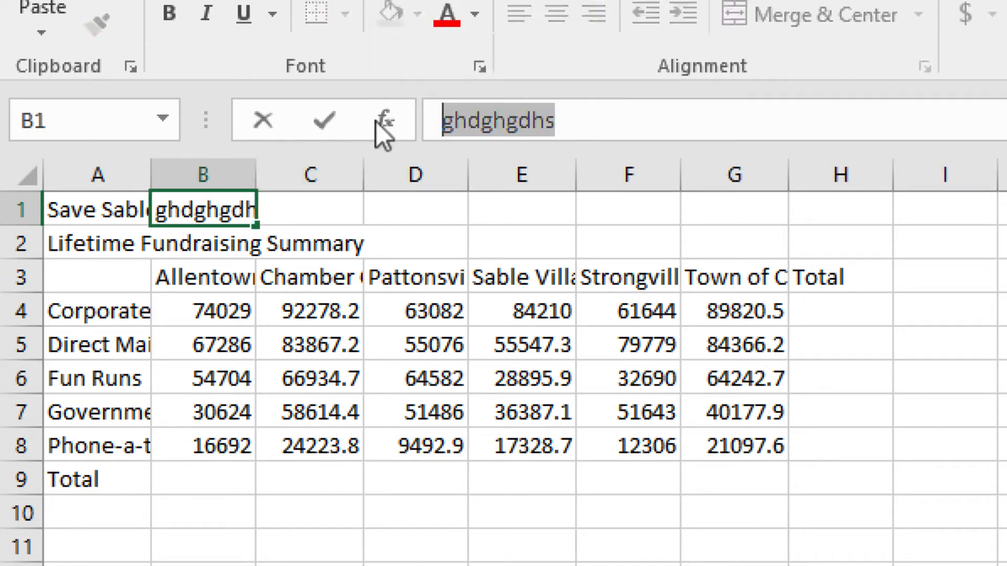
key(BackSpace)
click(328, 231)
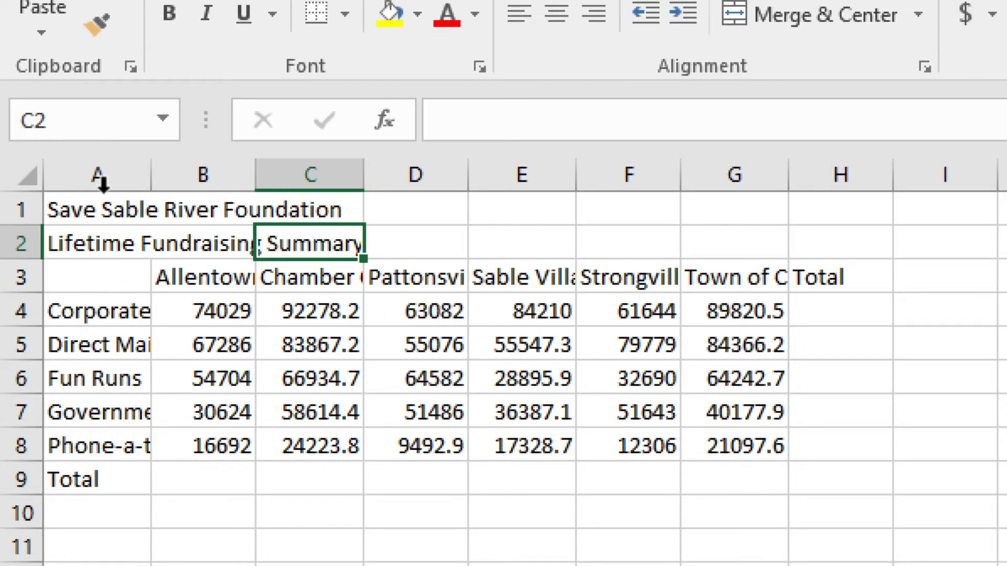
Widen column A so the row labels fit
click(101, 175)
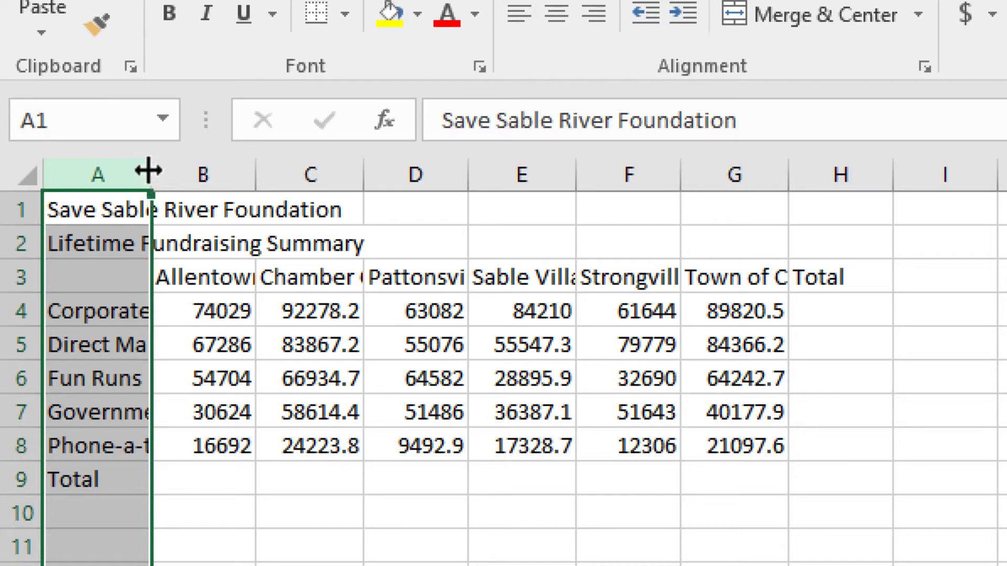
drag(148, 170, 217, 174)
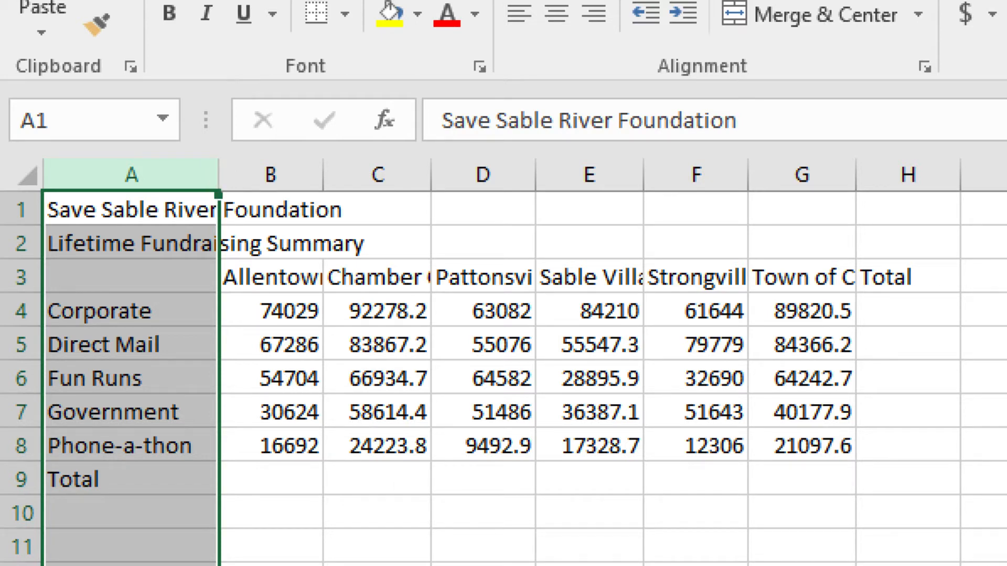
click(513, 564)
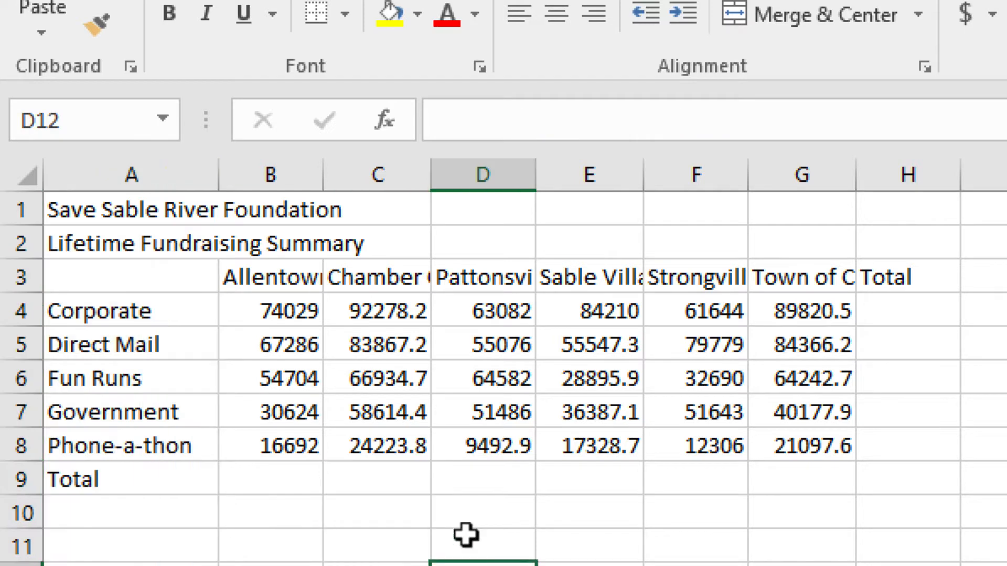
Merge and center the title in A1 across cells A1:H1
click(129, 208)
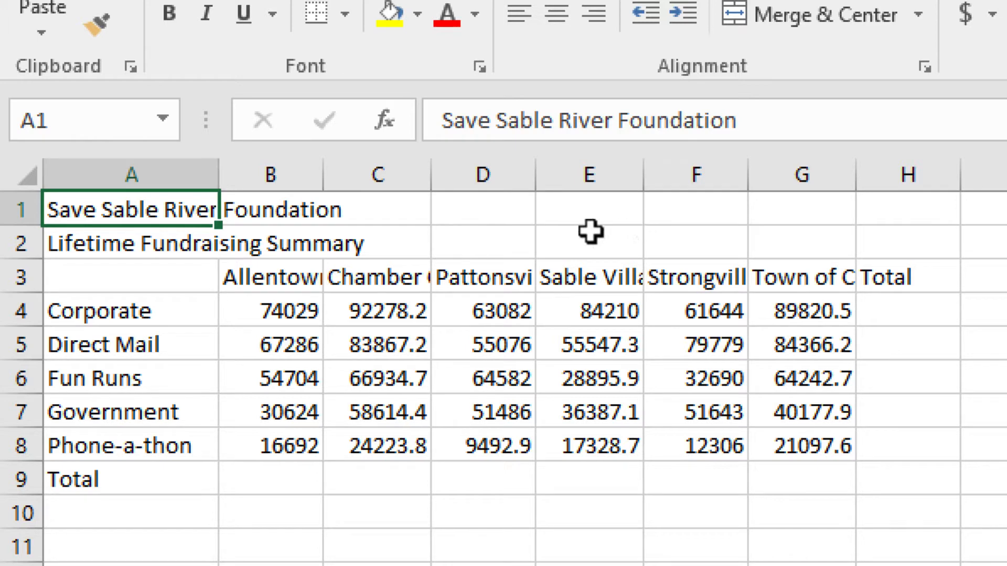
drag(199, 208, 892, 207)
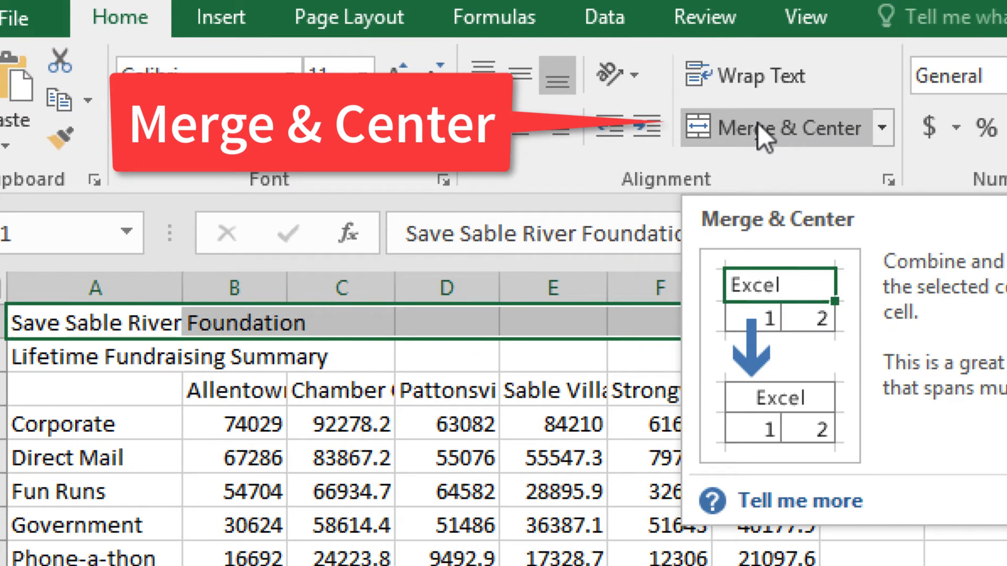
click(757, 123)
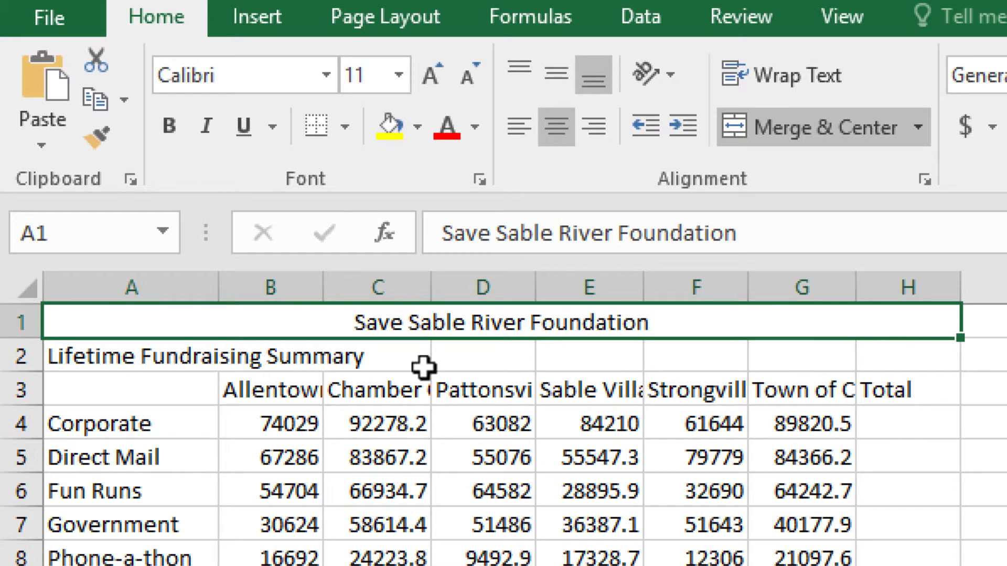
Merge and center the subtitle in A2 across cells A2:H2
drag(78, 355, 892, 355)
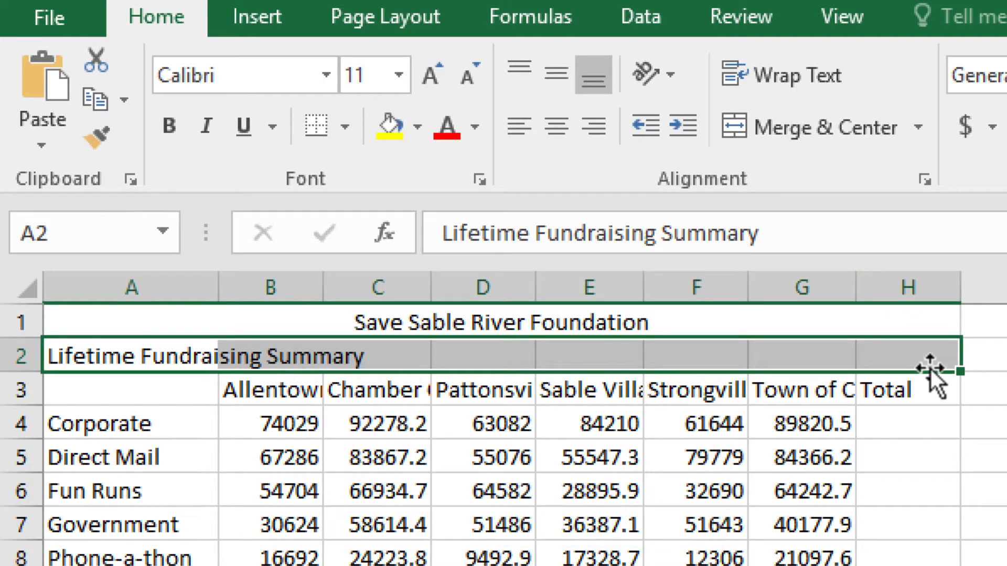
click(856, 128)
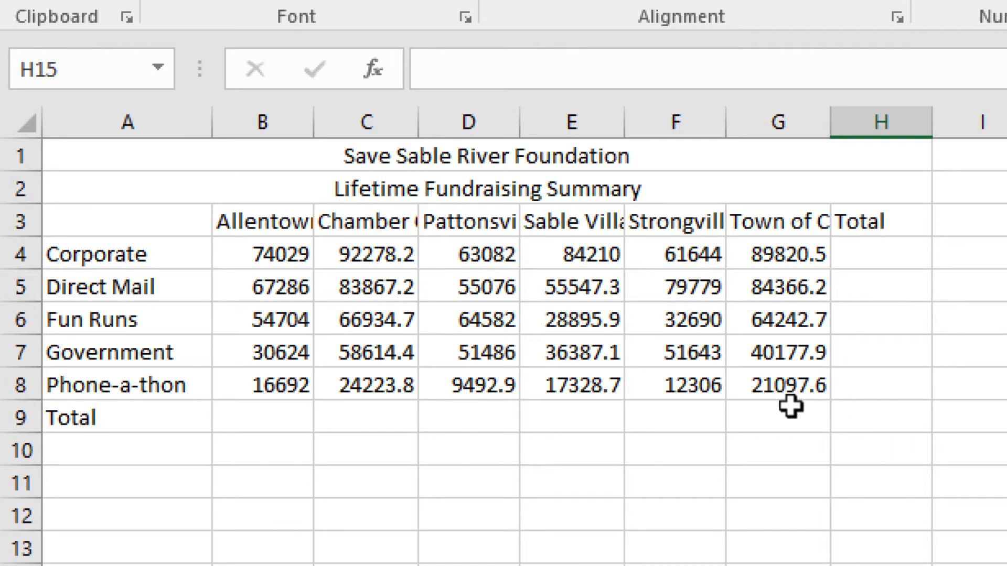
click(256, 256)
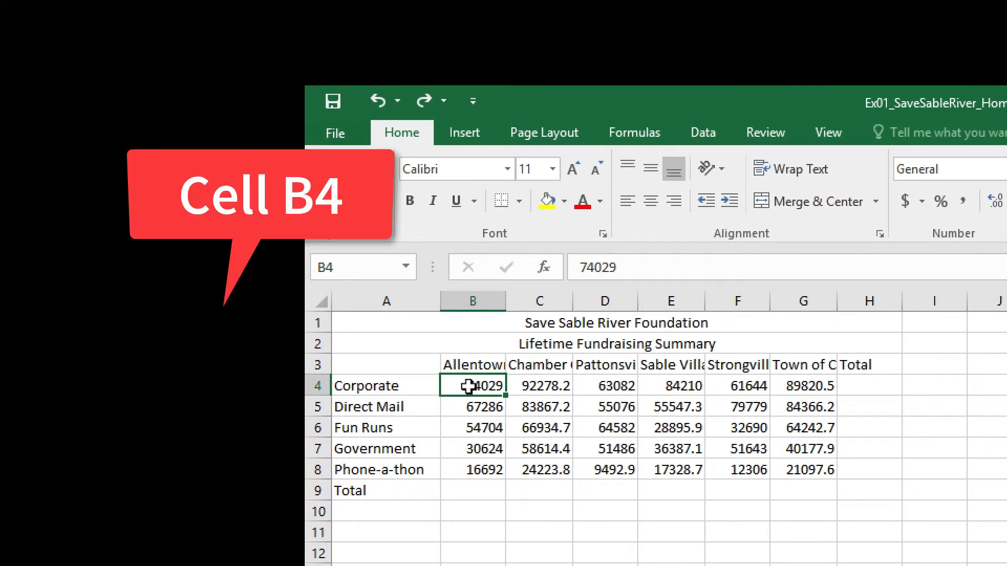
Apply the Accounting number format to the data range B4:H9
mouse_move(468, 387)
mouse_down()
mouse_move(740, 494)
mouse_move(855, 493)
mouse_up()
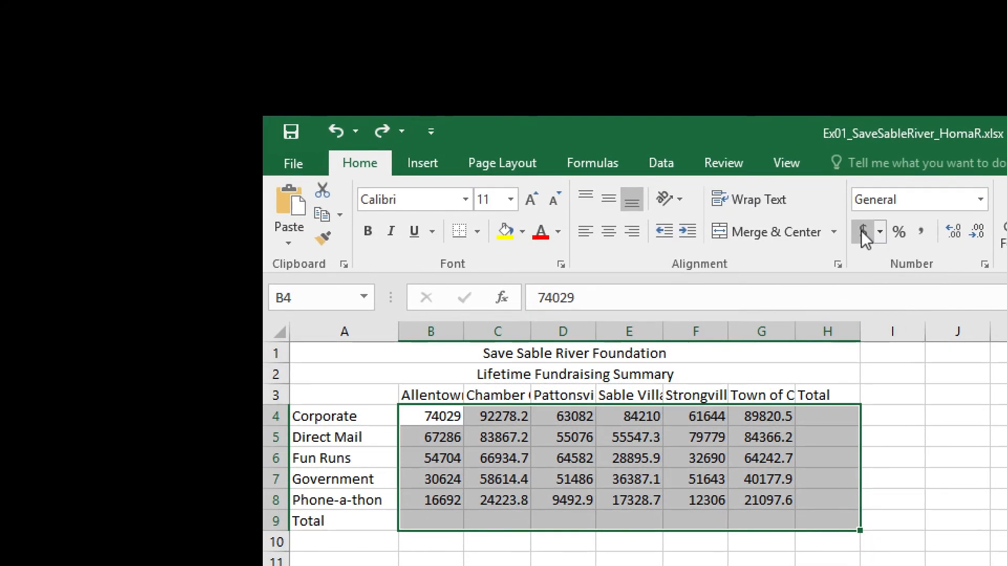
click(861, 231)
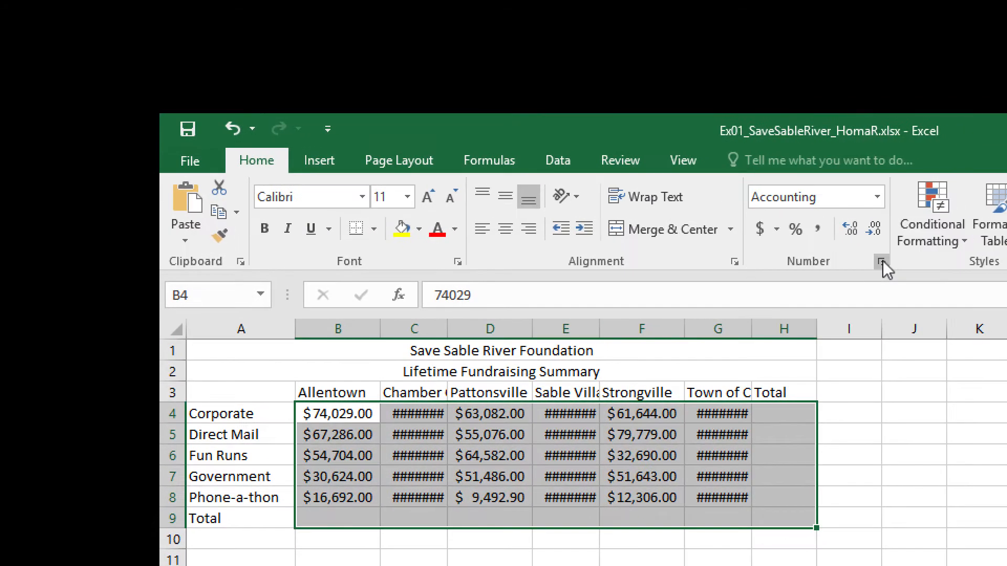
click(882, 262)
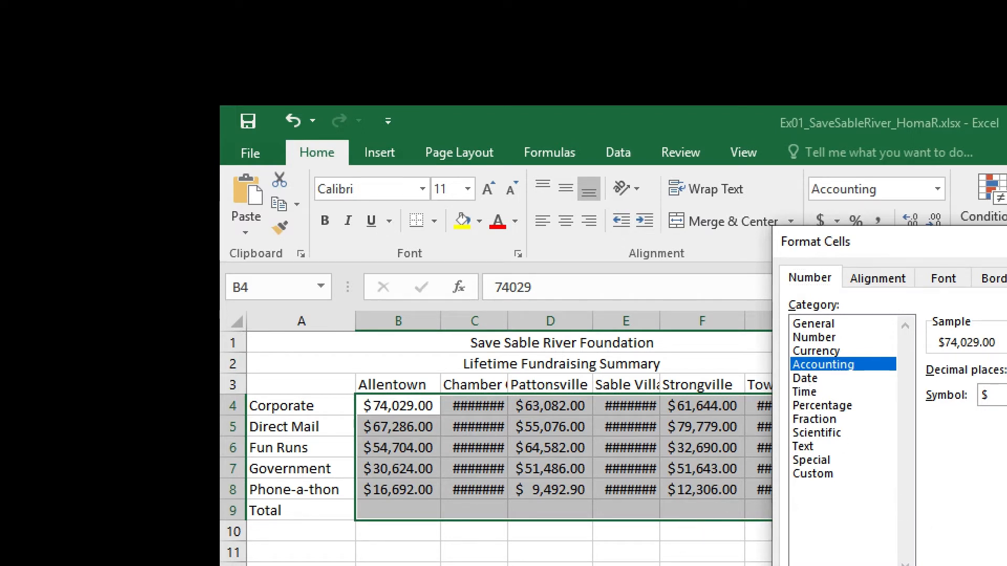
key(Escape)
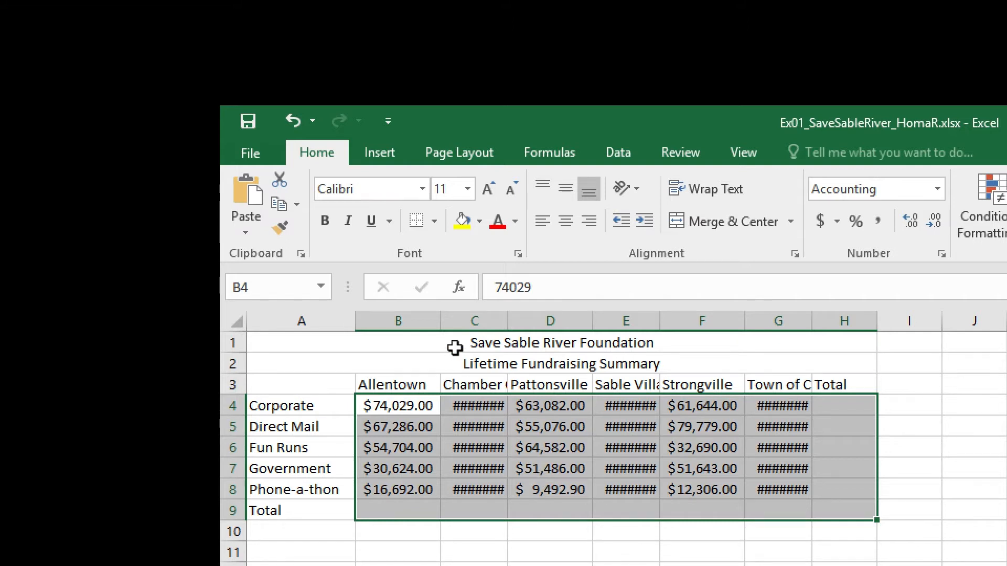
AutoFit the widths of columns B through H
drag(440, 324, 445, 324)
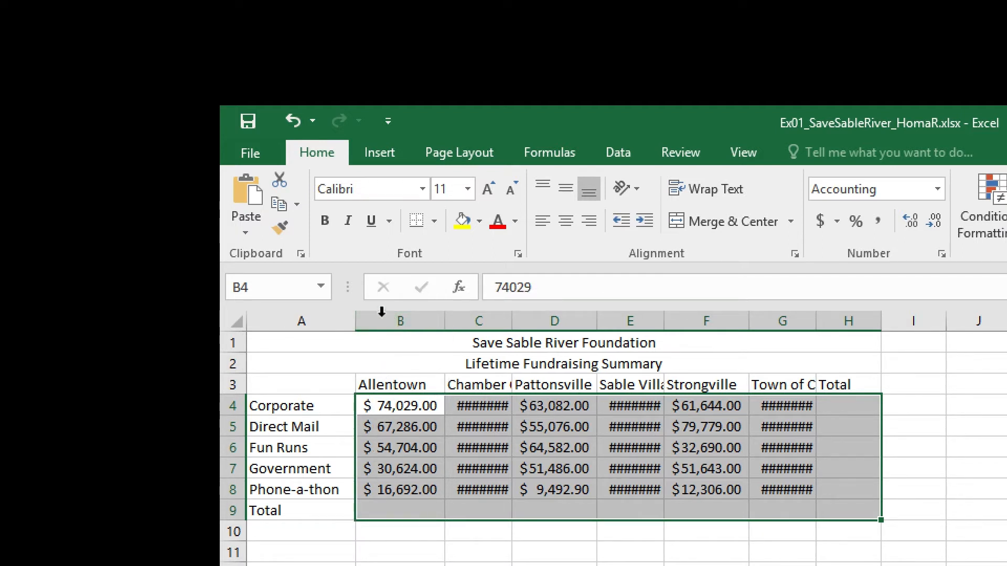
drag(381, 312, 849, 320)
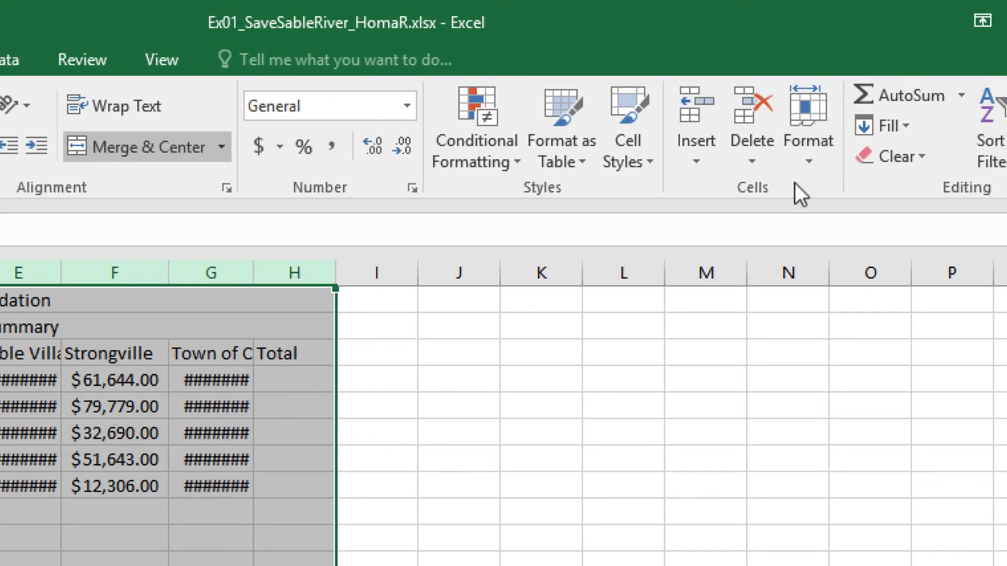
click(805, 152)
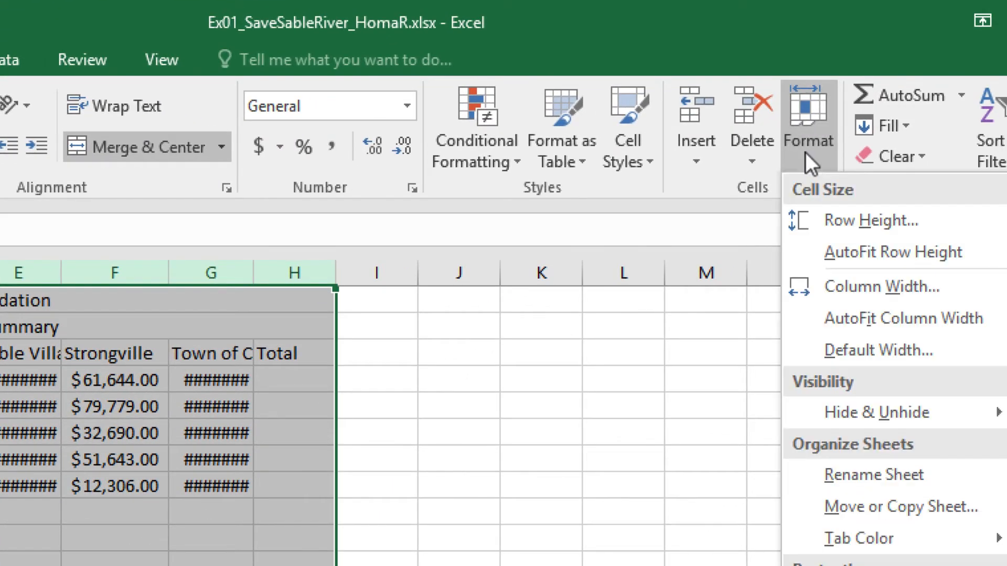
click(838, 287)
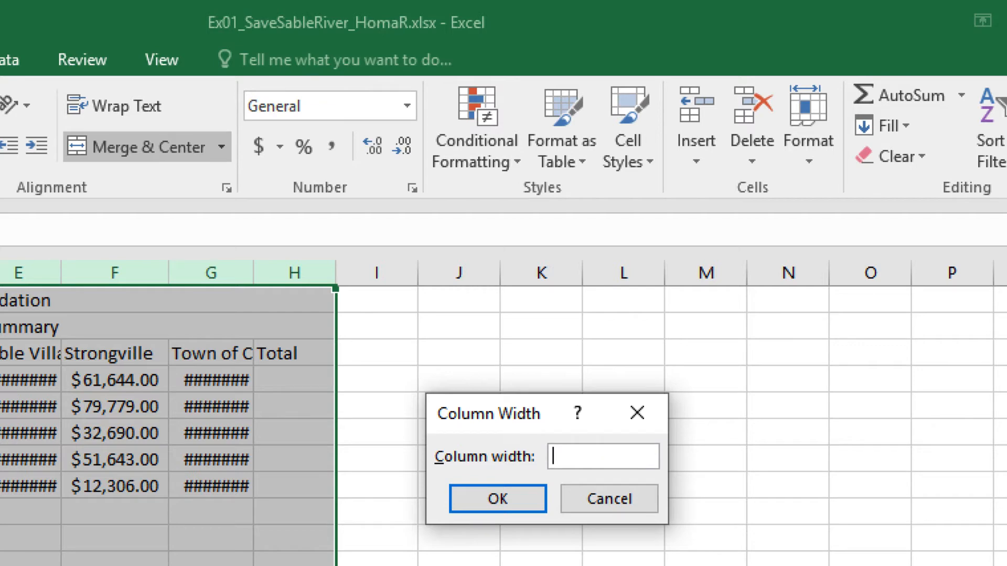
click(608, 495)
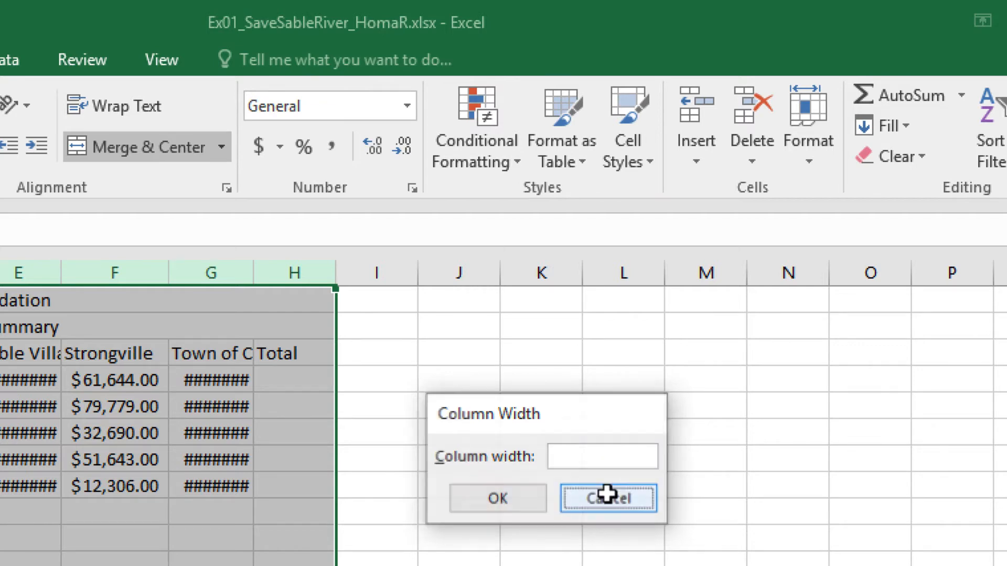
click(807, 155)
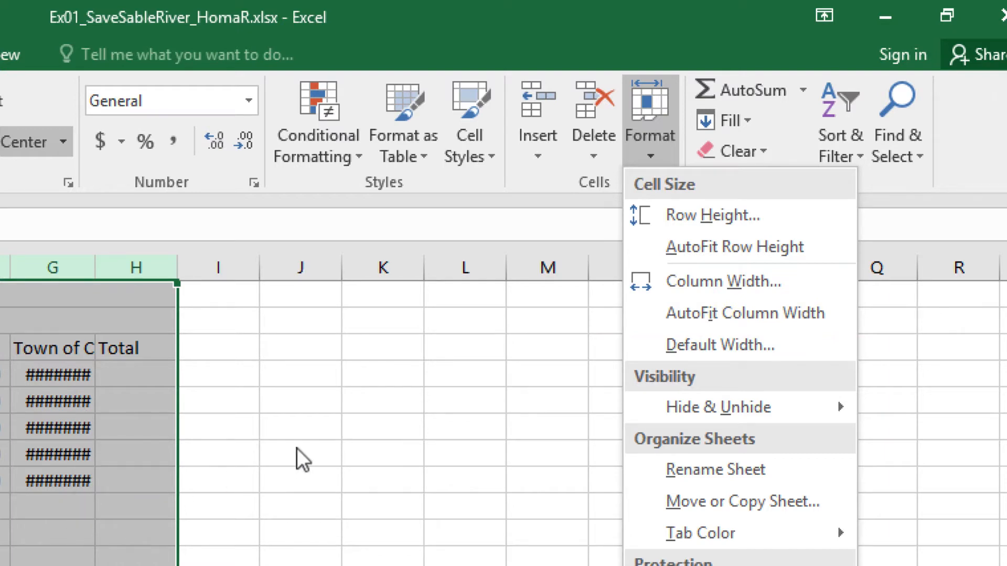
click(727, 312)
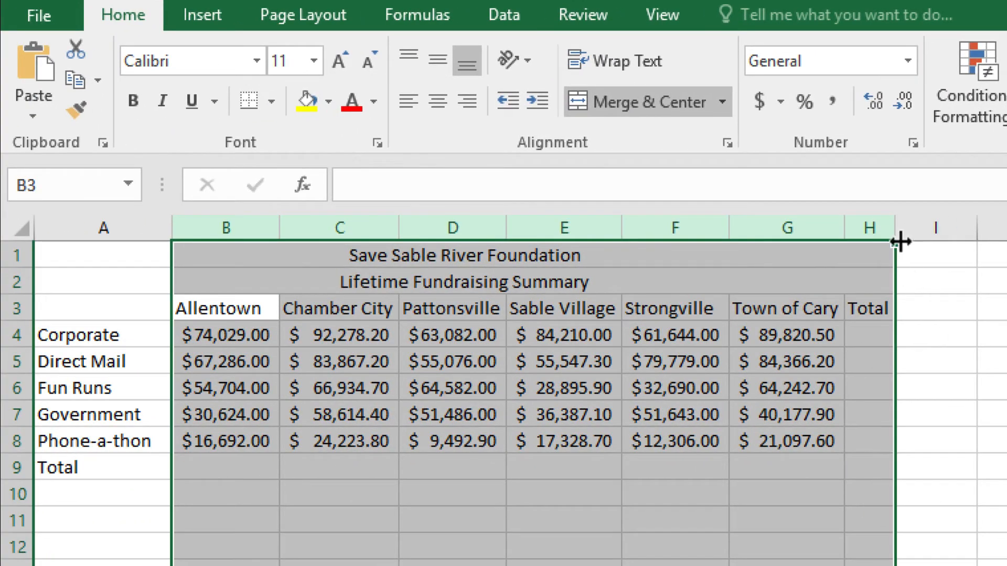
Widen column H and center the town headings in B3:G3
drag(895, 227, 958, 221)
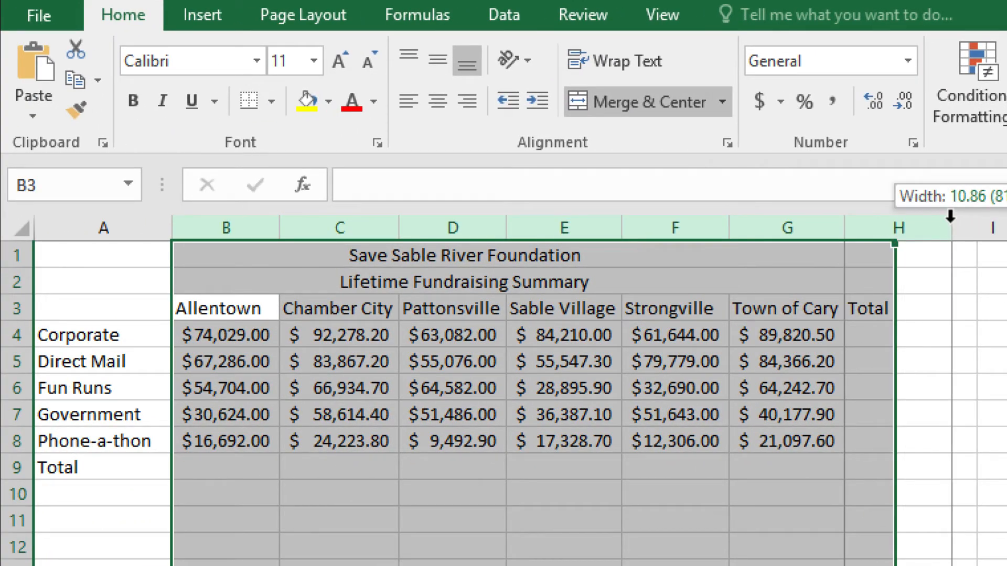
drag(226, 308, 764, 311)
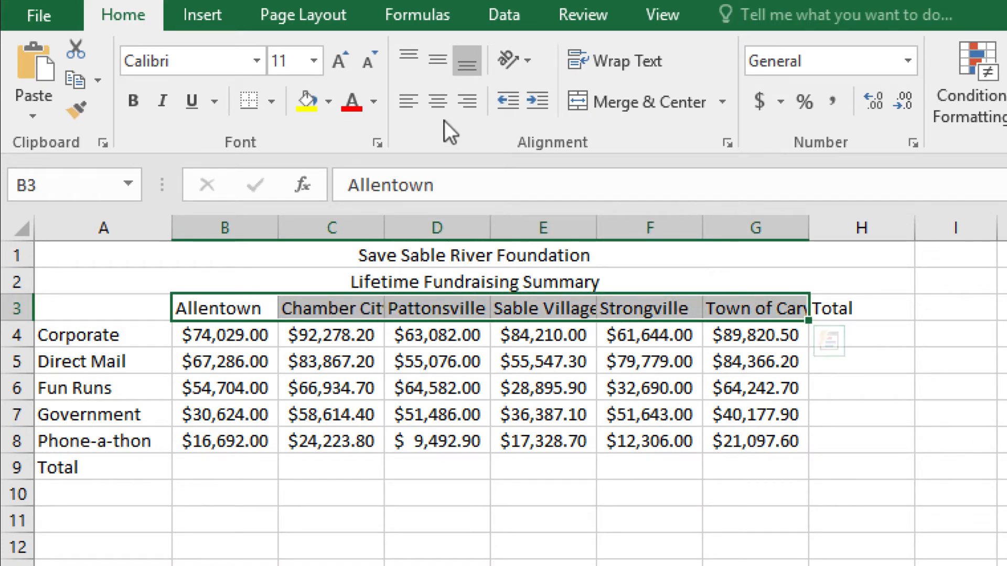
click(440, 106)
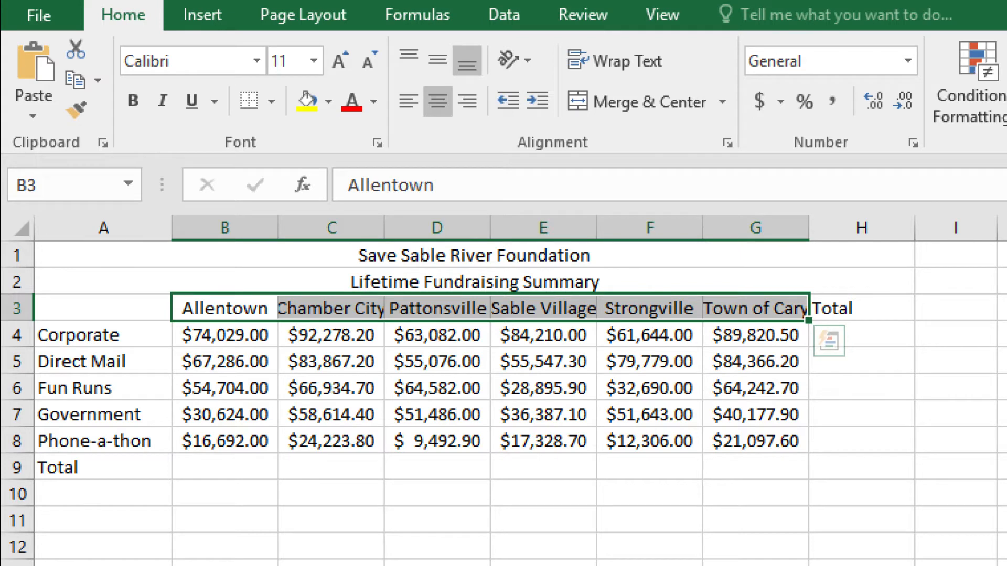
Right-align the Total heading in cell H3
click(851, 310)
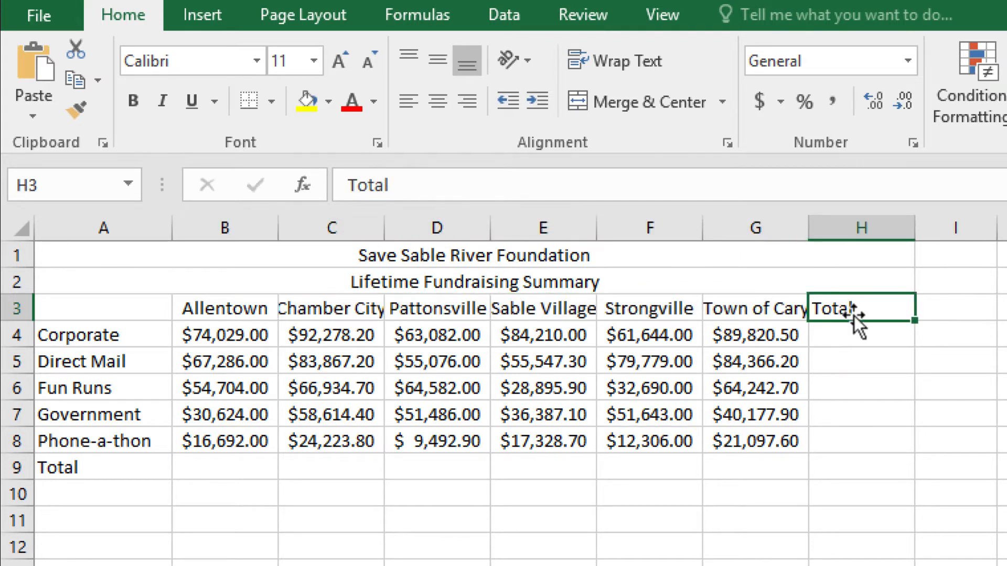
click(468, 101)
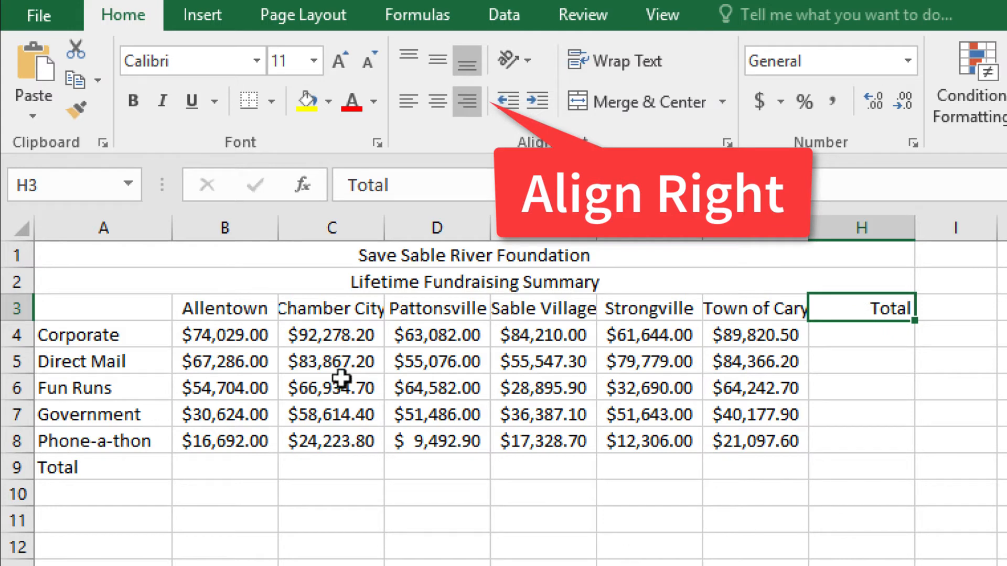
AutoFit columns B through G to the town headings in row 3
drag(238, 306, 760, 306)
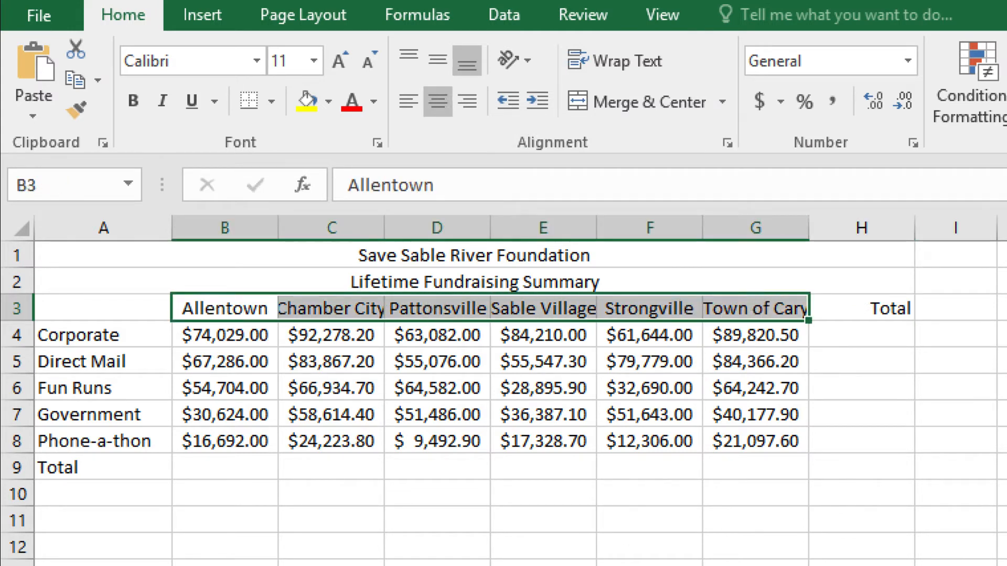
click(967, 106)
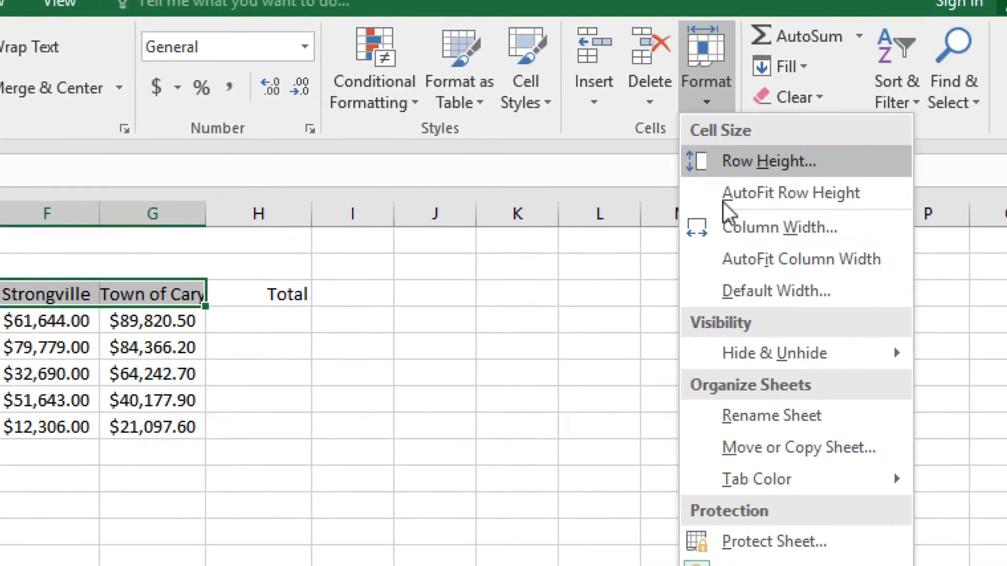
click(737, 263)
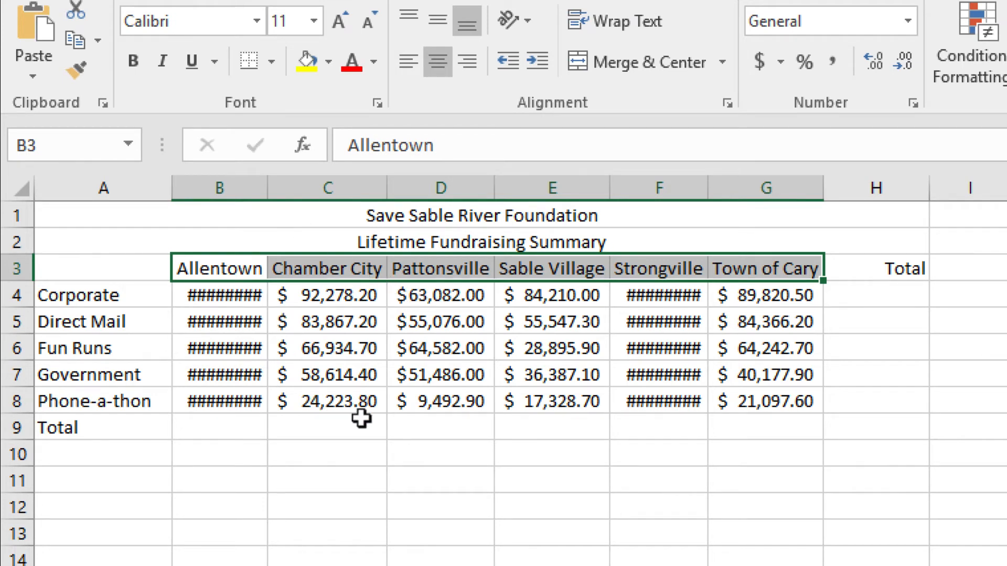
Widen each of columns B through G slightly so all dollar values display fully
drag(268, 188, 277, 188)
drag(395, 189, 405, 190)
drag(513, 194, 521, 193)
drag(638, 188, 644, 188)
drag(744, 188, 757, 188)
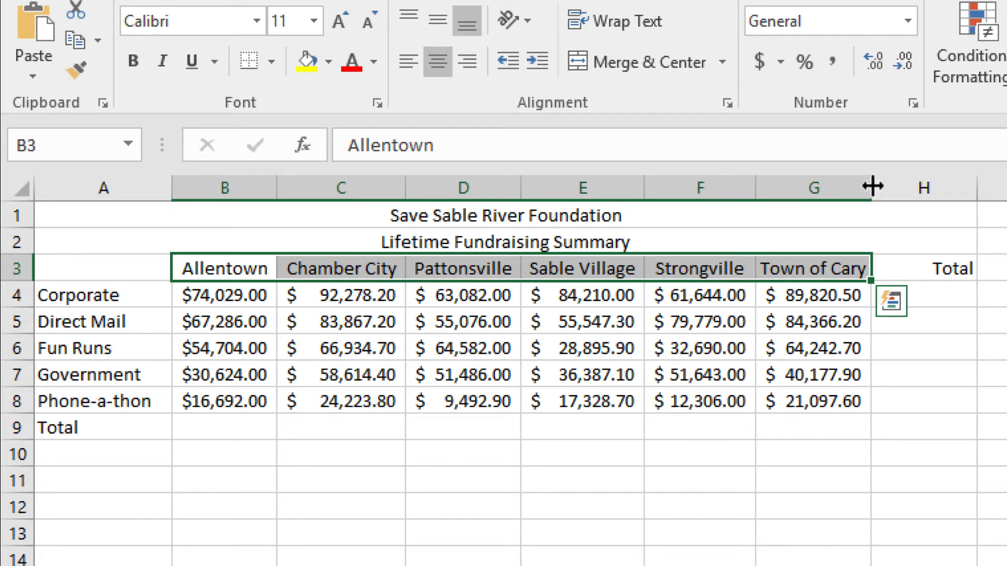
drag(872, 188, 872, 186)
drag(973, 195, 997, 195)
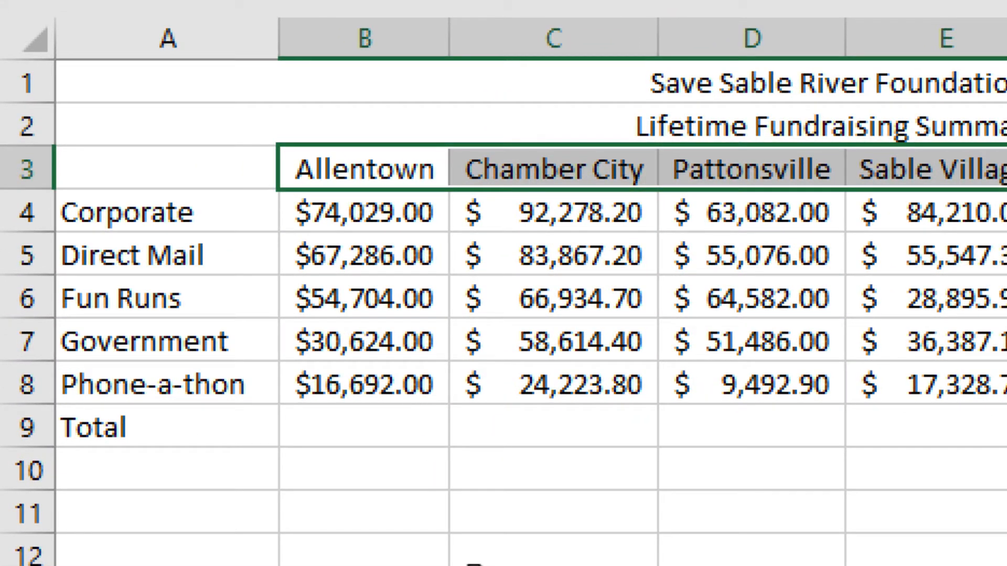
Use AutoSum in cell B9 to total the Allentown amounts in B4:B8
click(410, 447)
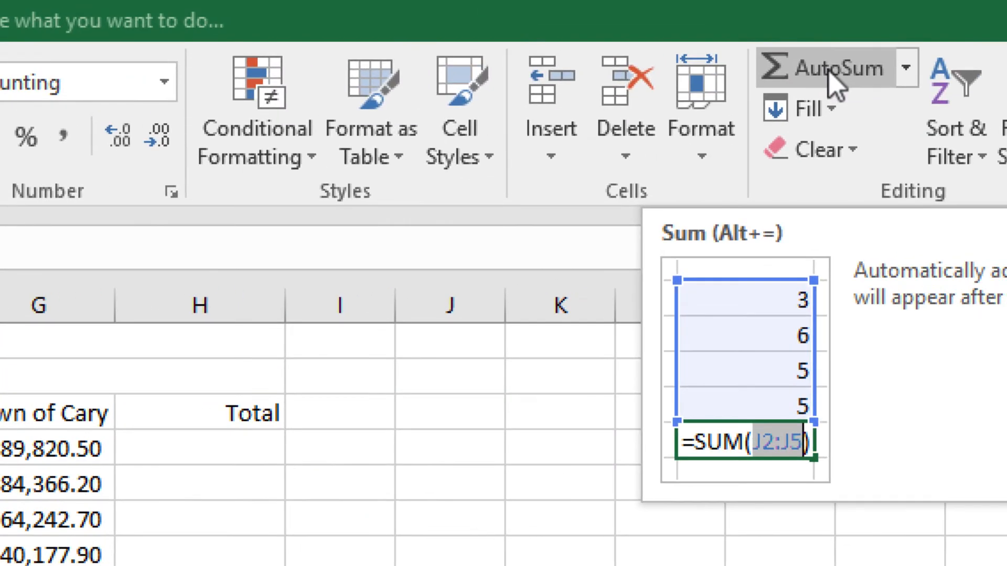
click(834, 84)
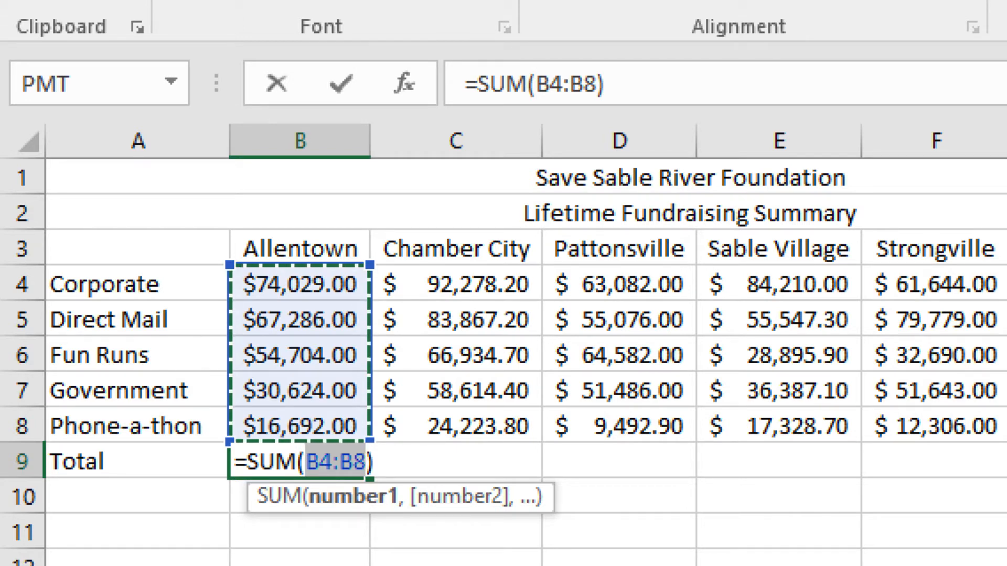
key(Return)
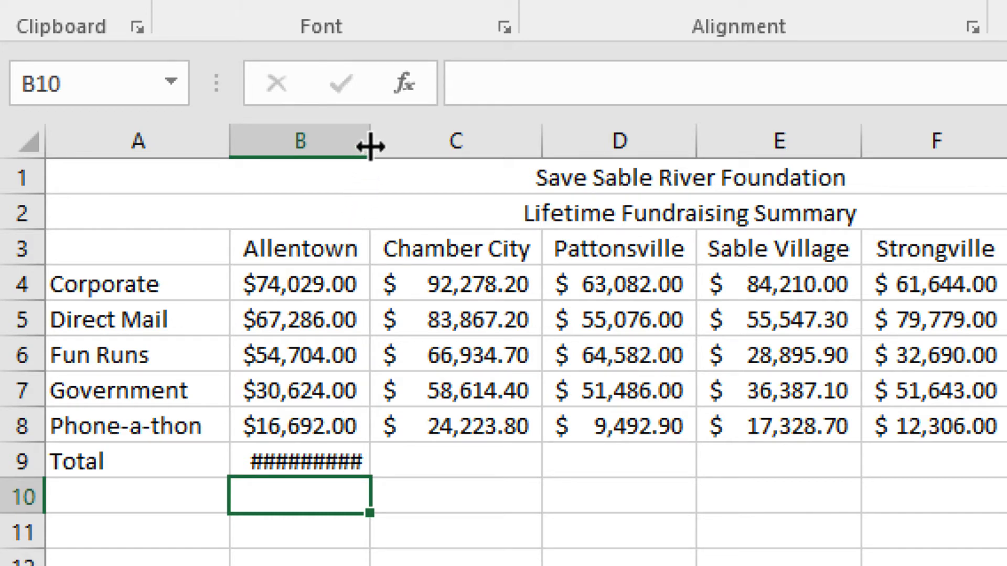
Widen column B so the Allentown total fits
drag(371, 143, 384, 144)
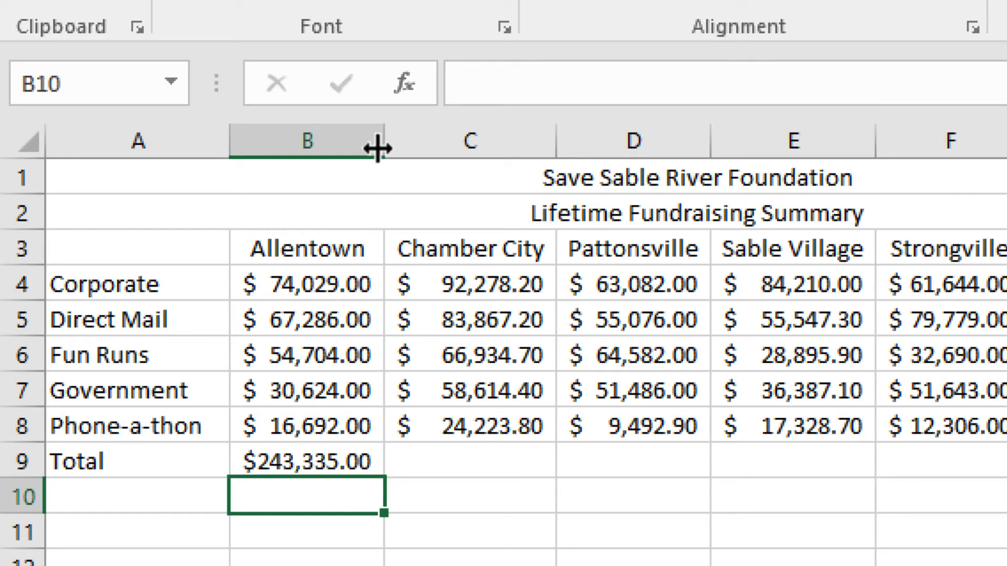
drag(378, 149, 378, 149)
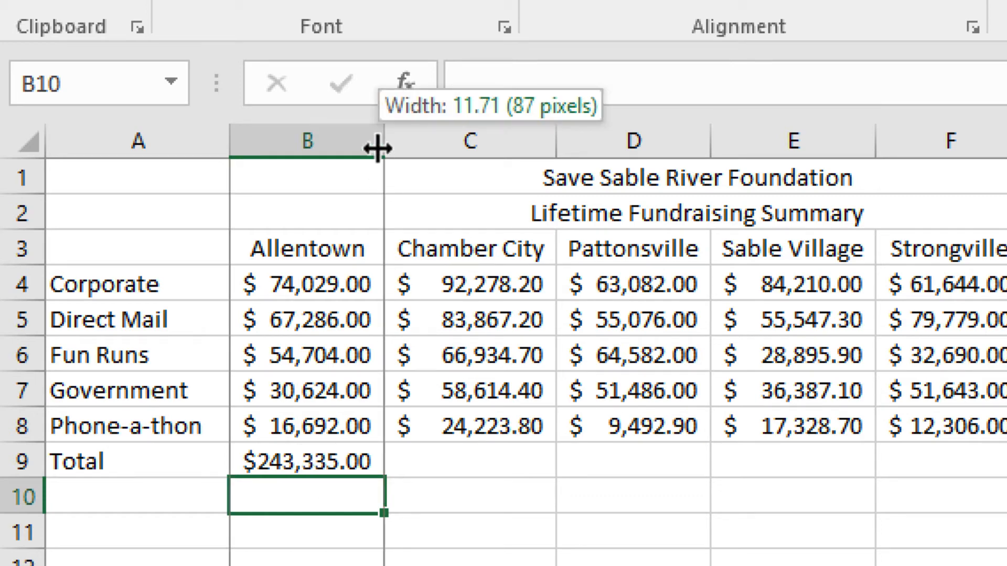
drag(378, 149, 378, 149)
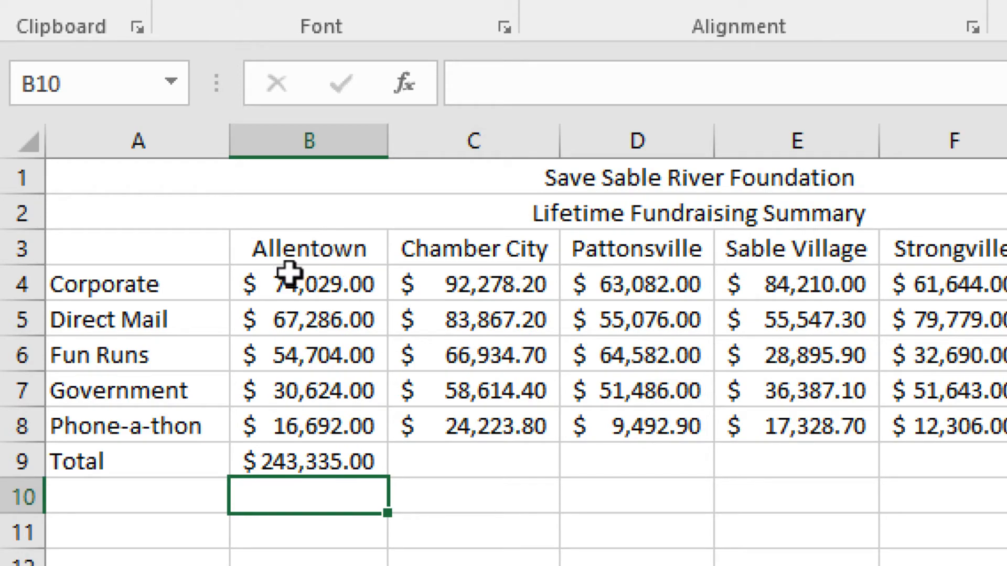
Set the width of columns B through H to 12
drag(293, 141, 1006, 132)
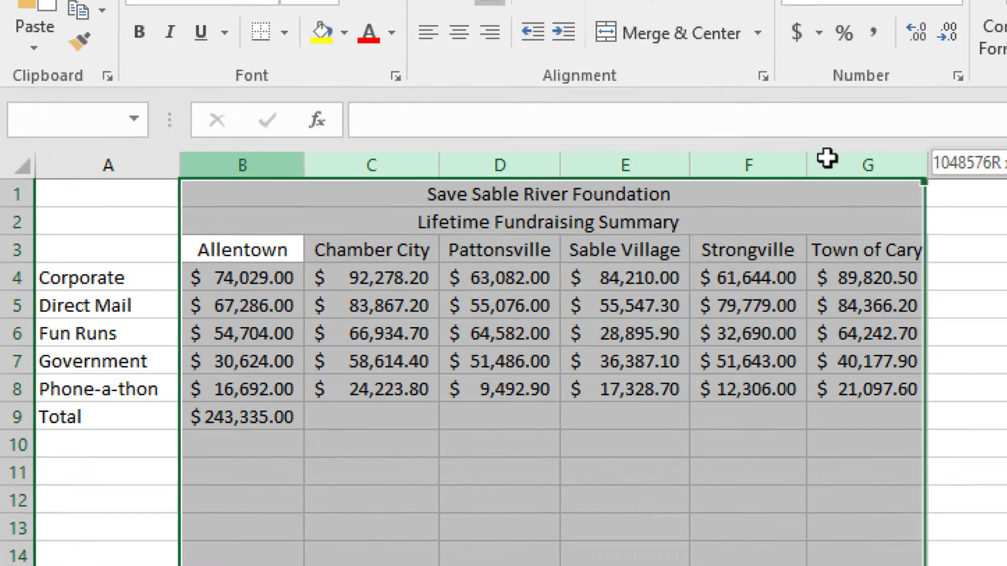
drag(827, 159, 984, 158)
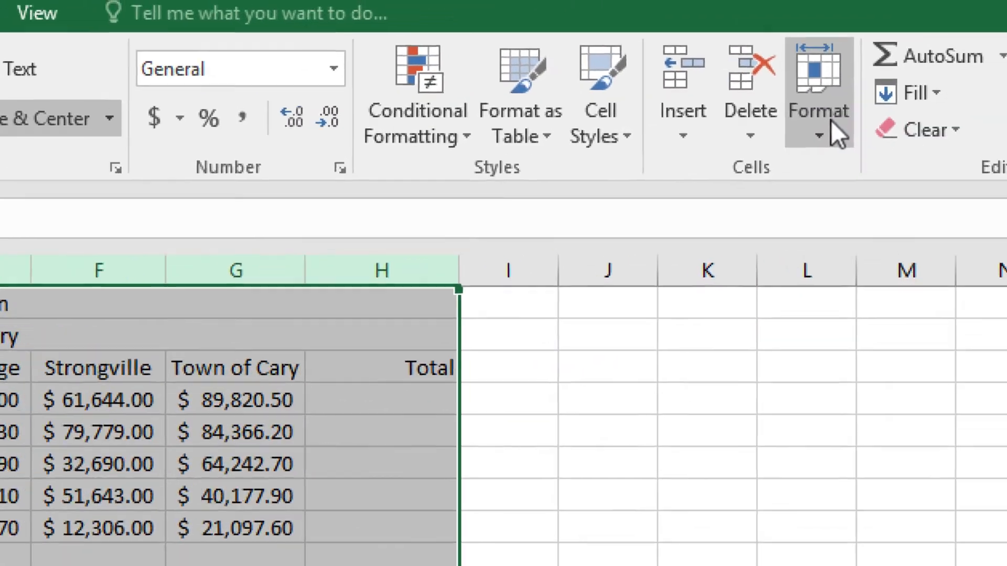
click(1006, 79)
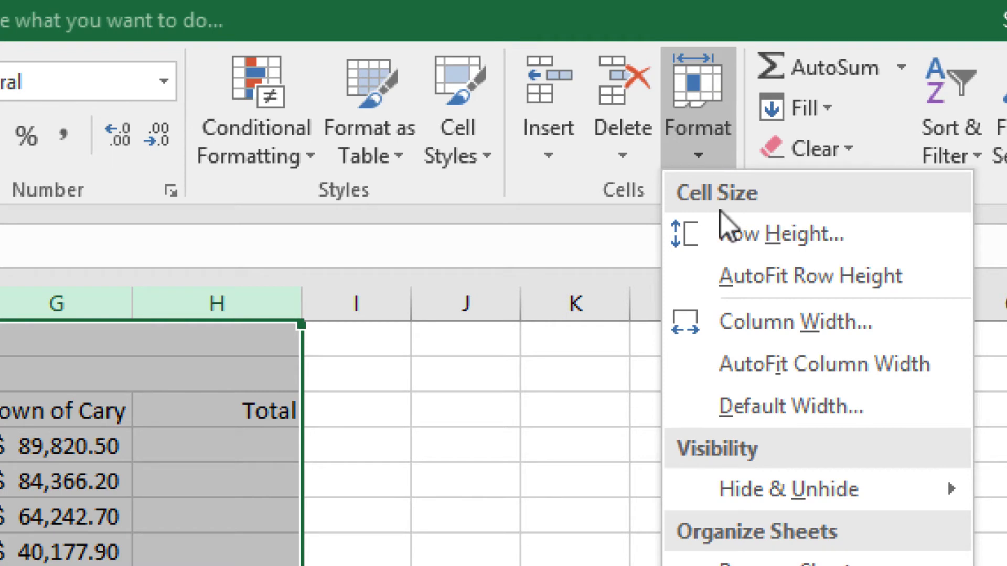
click(760, 321)
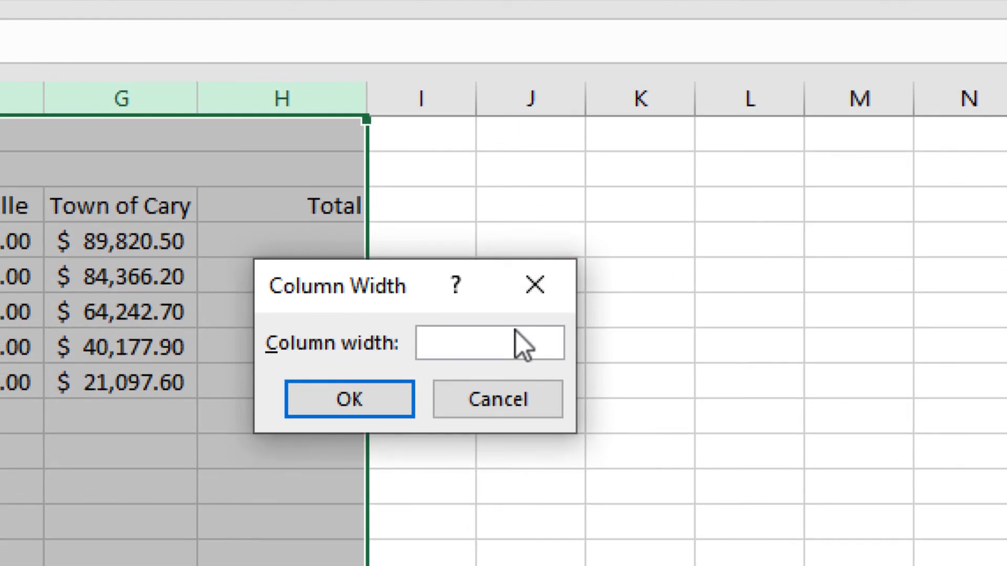
text(12)
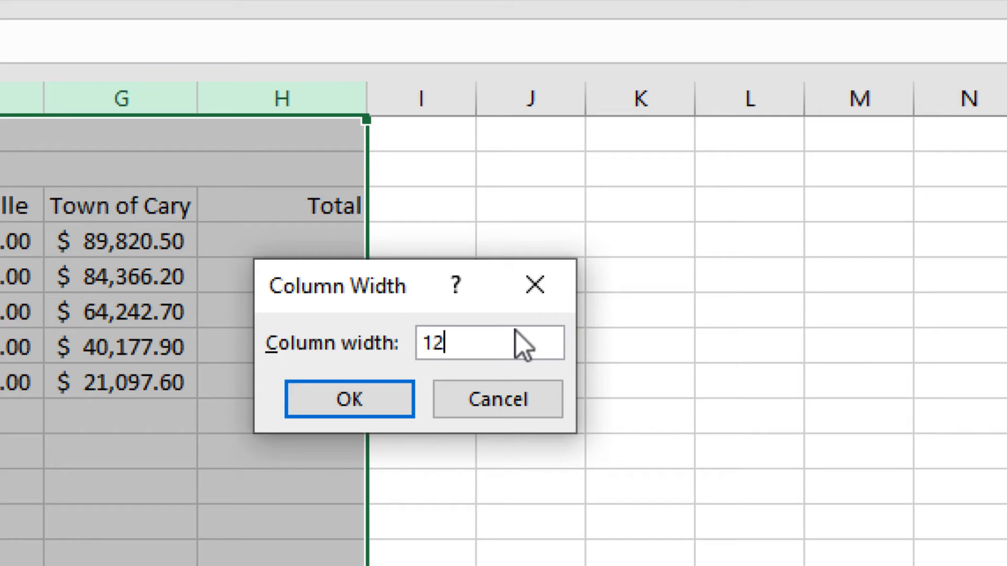
click(380, 397)
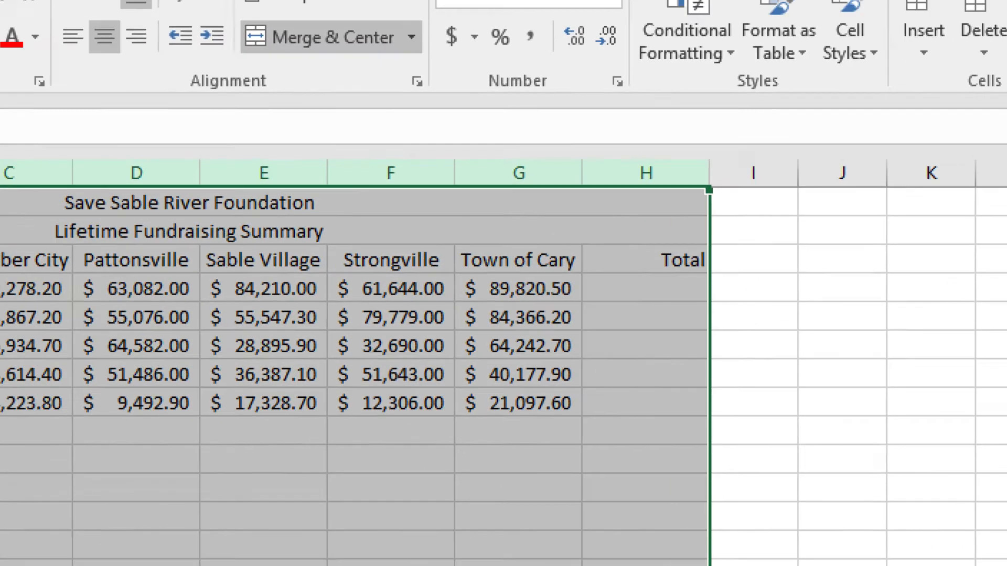
Inspect the SUM formula in cell B9 and the range it references
click(598, 559)
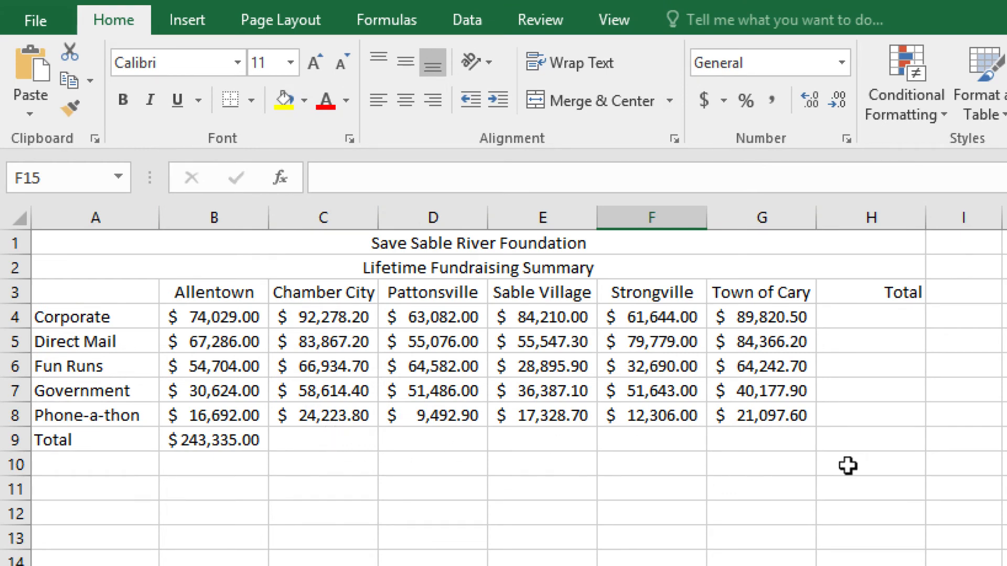
click(218, 441)
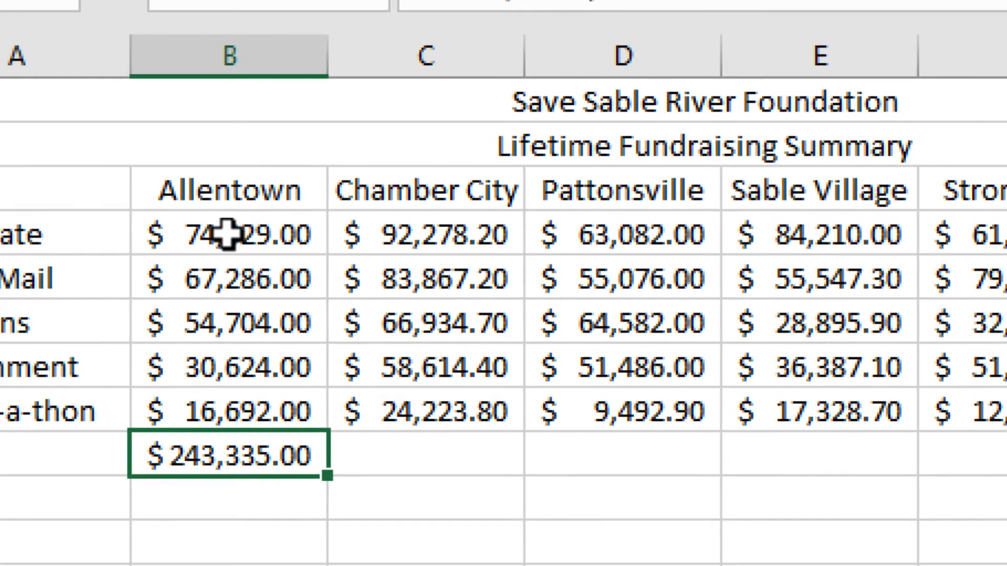
click(226, 235)
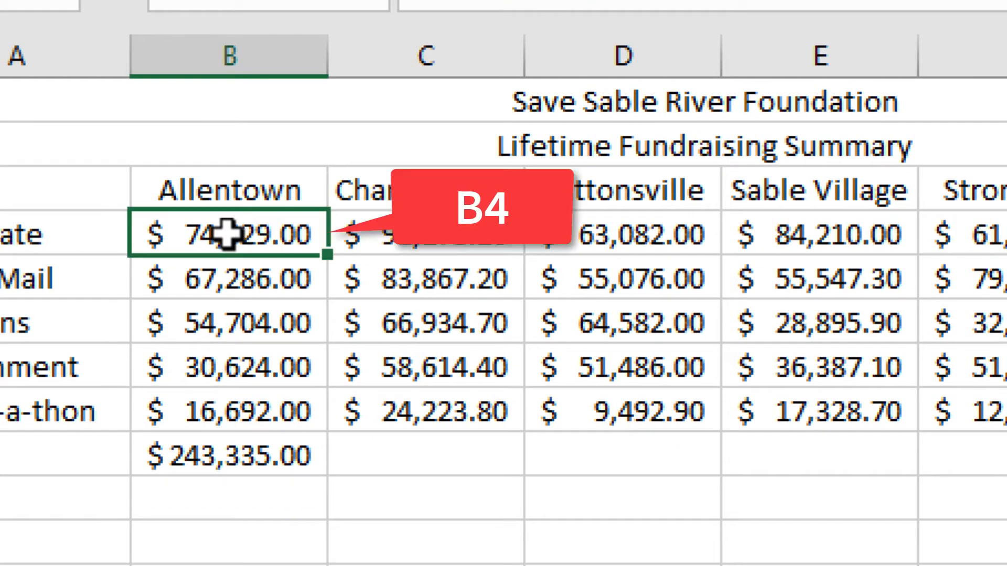
Change cell B4 to 74029.25 to test how the Allentown total in B9 updates
click(221, 410)
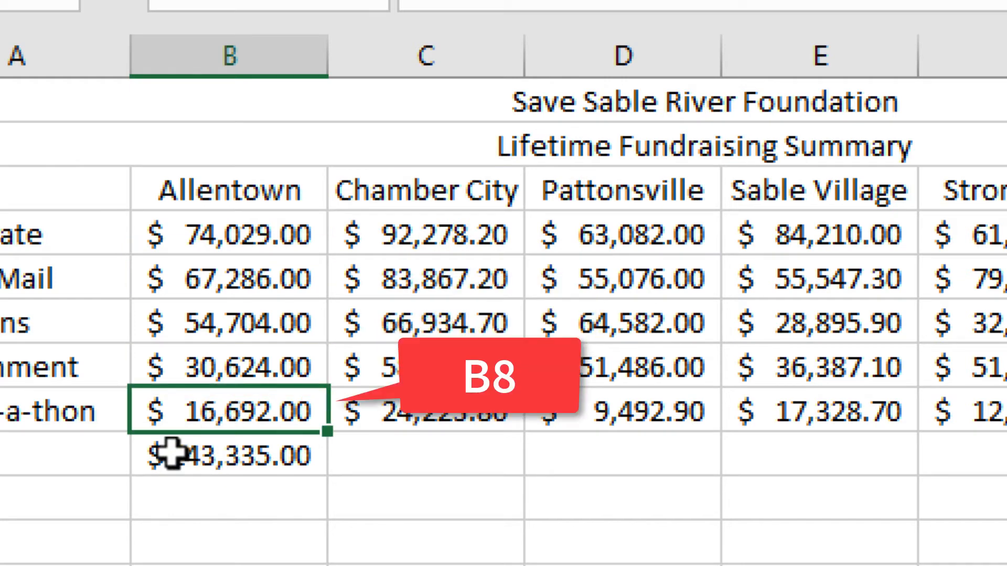
click(298, 236)
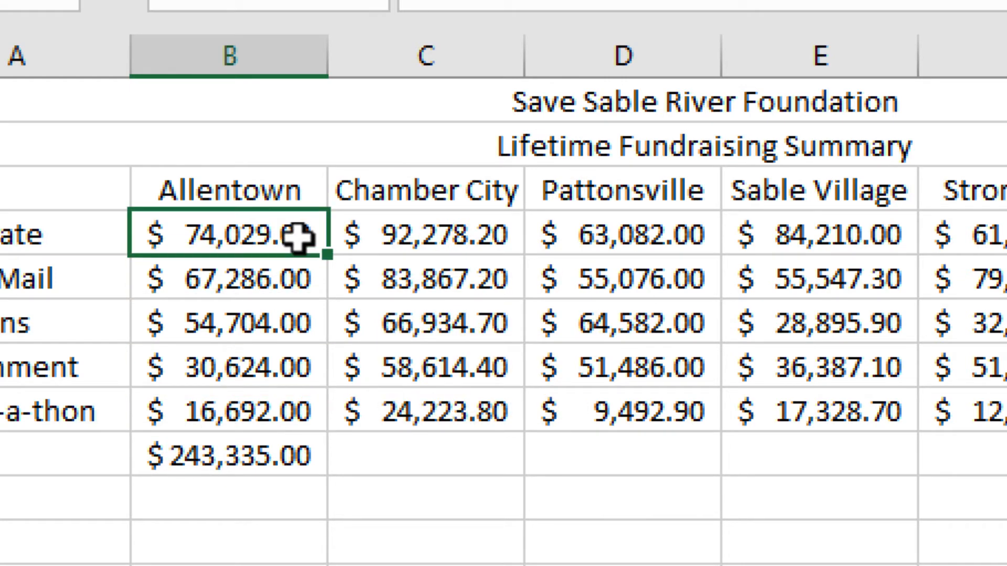
click(253, 413)
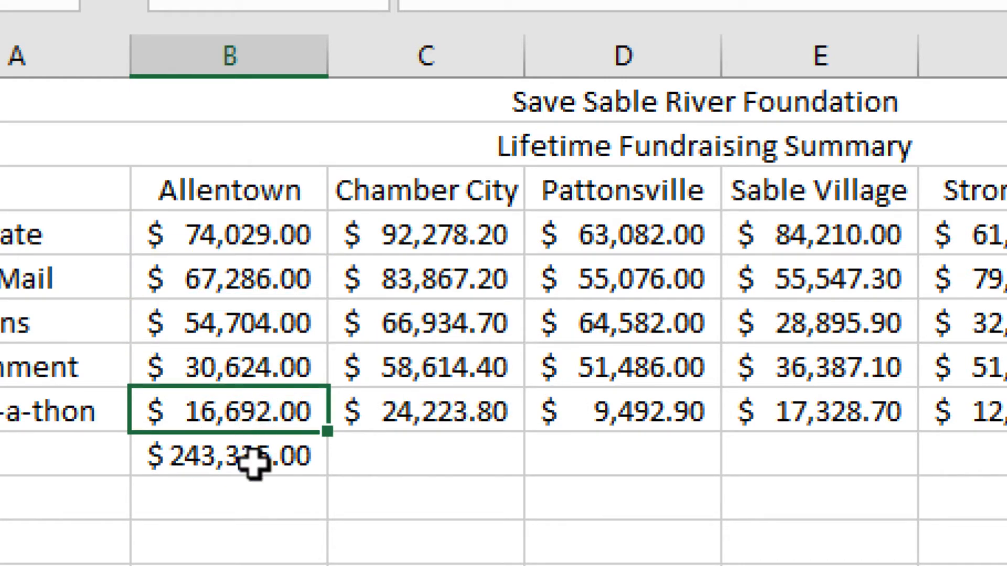
click(254, 459)
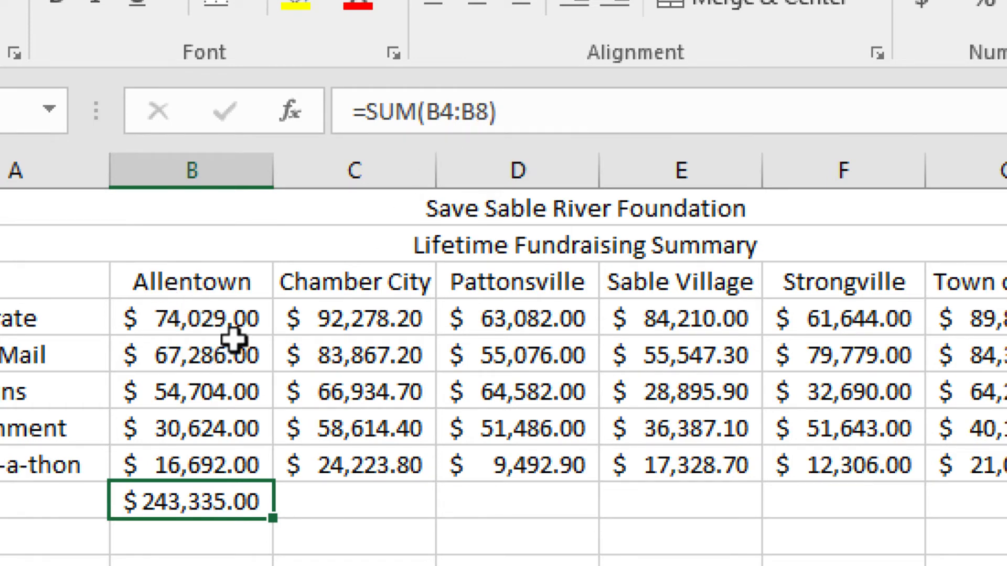
click(240, 320)
click(467, 113)
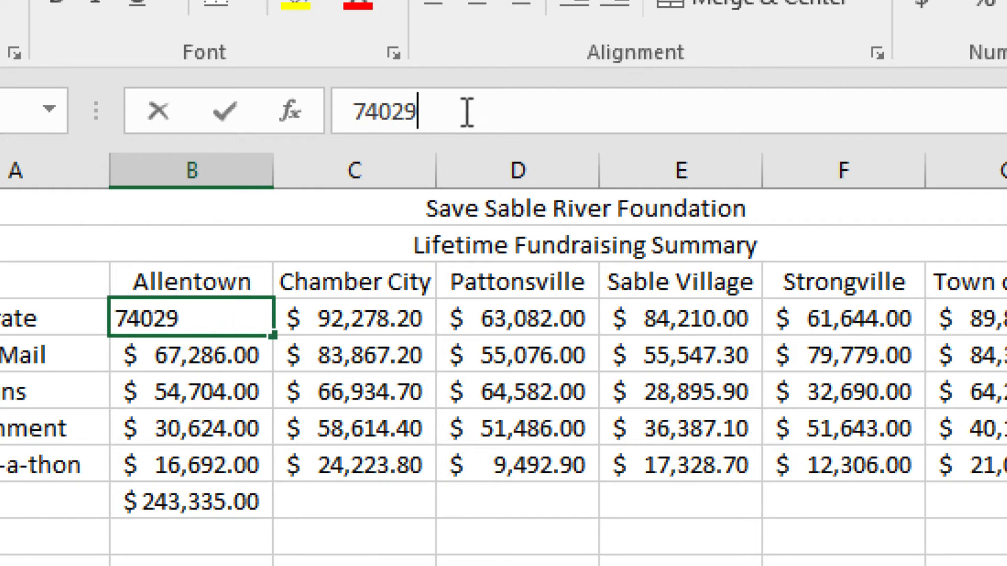
text(.2)
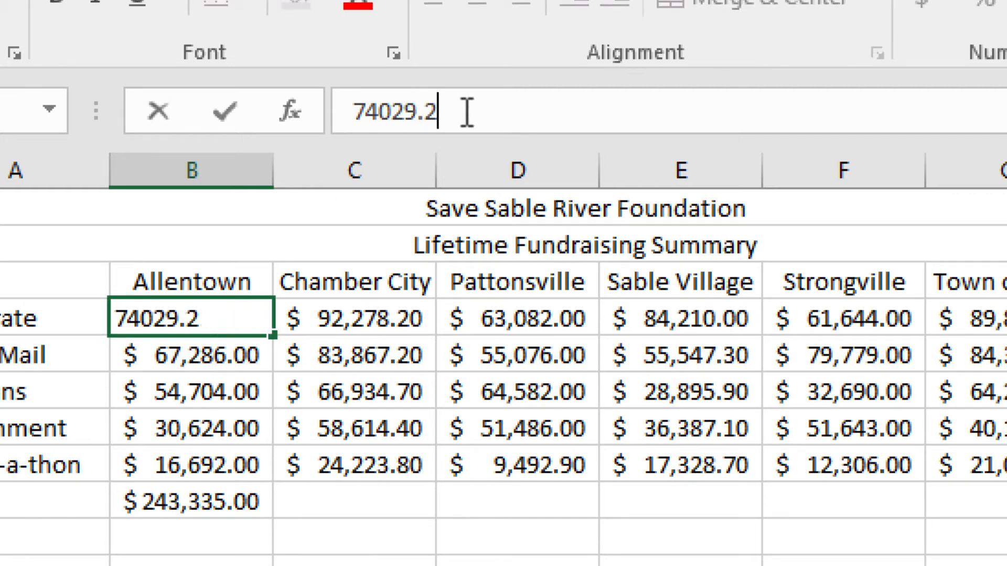
text(5)
key(Return)
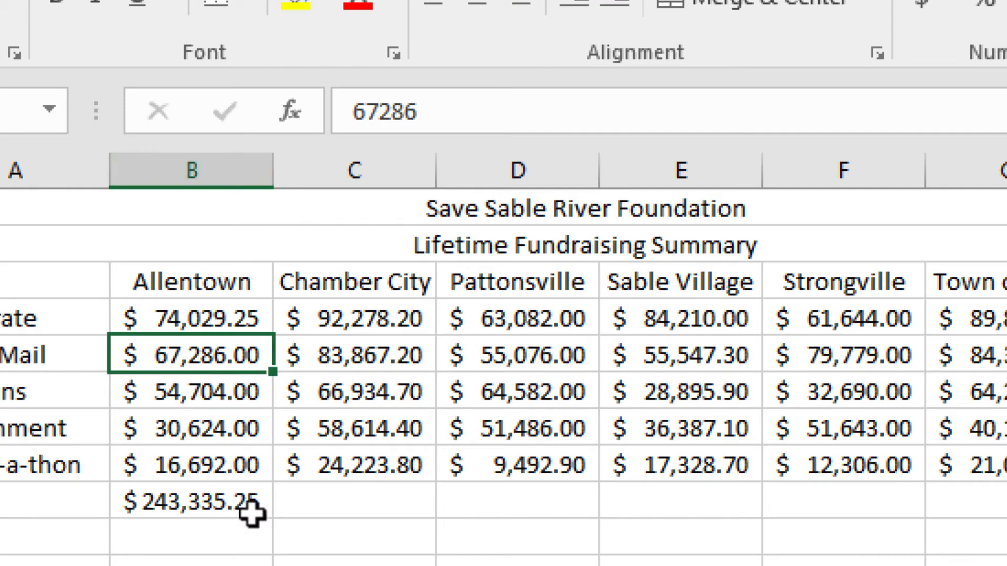
Restore cell B4 to 74029.00
click(229, 318)
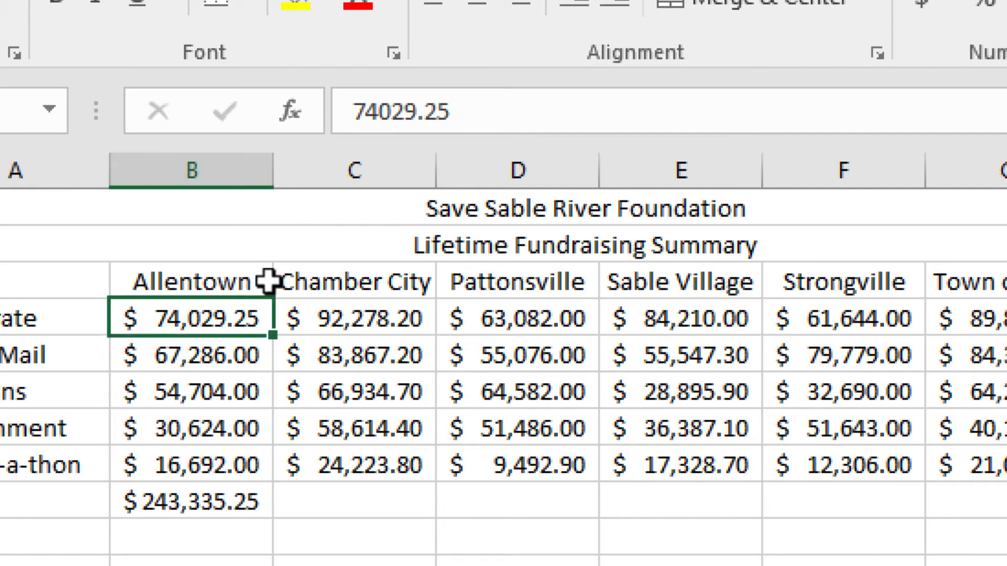
click(470, 122)
key(BackSpace)
key(BackSpace)
text(00)
click(218, 504)
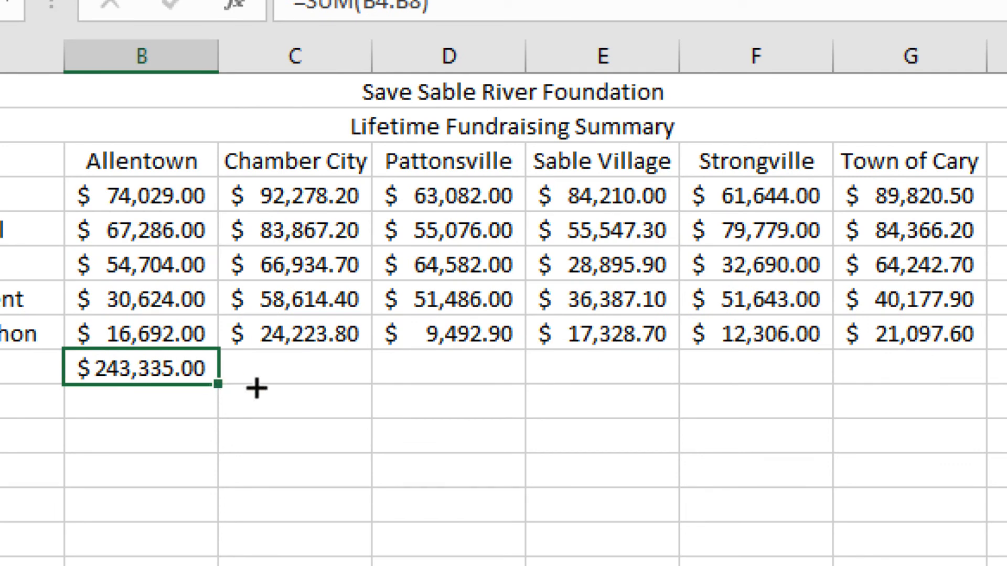
Fill the SUM formula from B9 across to G9 to total the other towns
drag(256, 388, 915, 370)
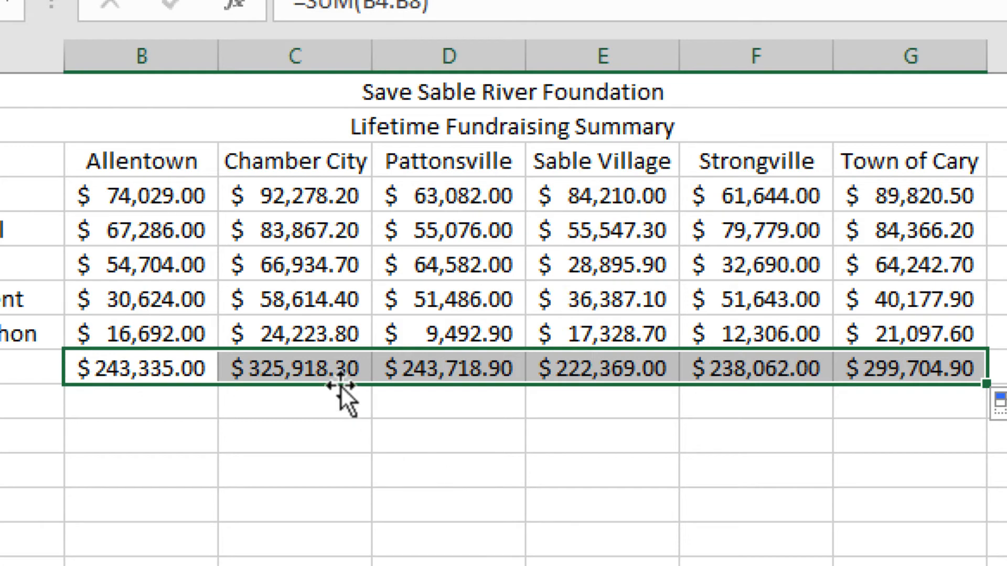
click(329, 369)
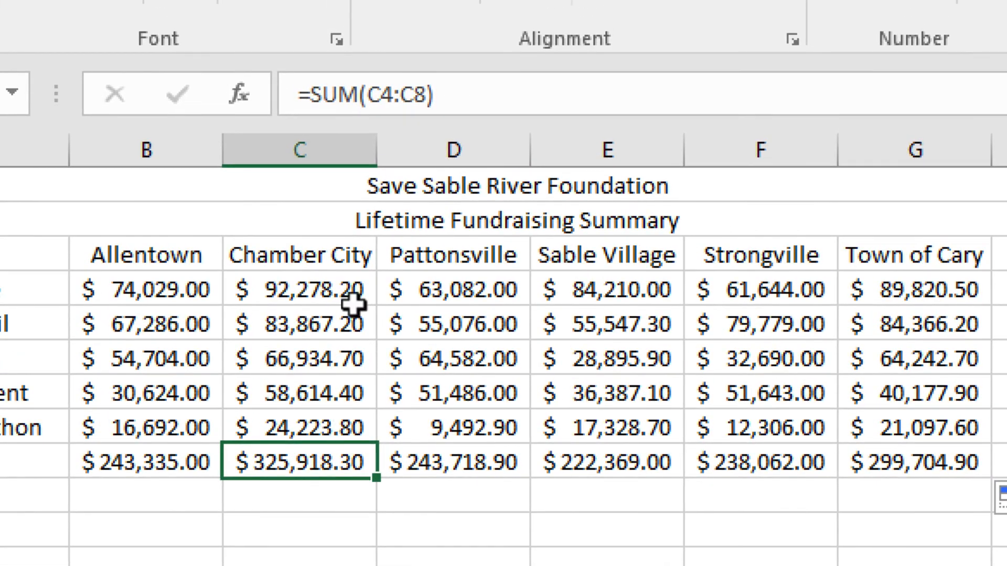
click(463, 466)
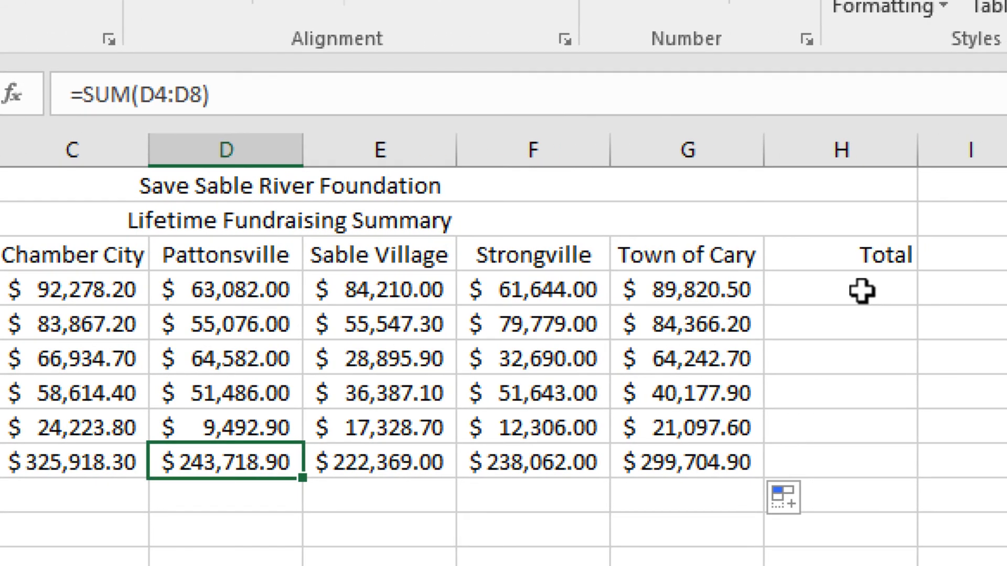
Try an AutoSum of B4:G4 in cell H4 and undo it
click(861, 291)
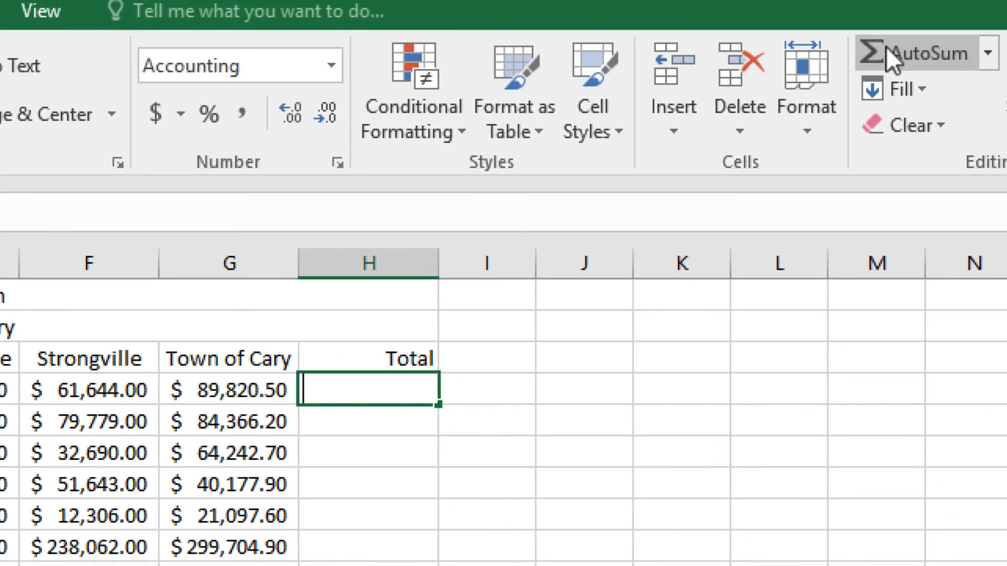
click(885, 46)
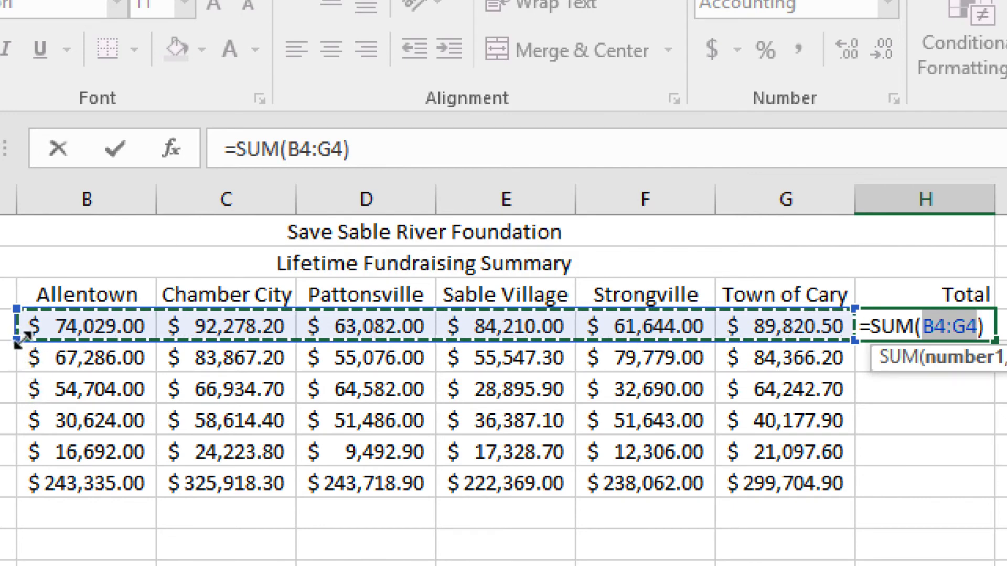
drag(12, 340, 154, 339)
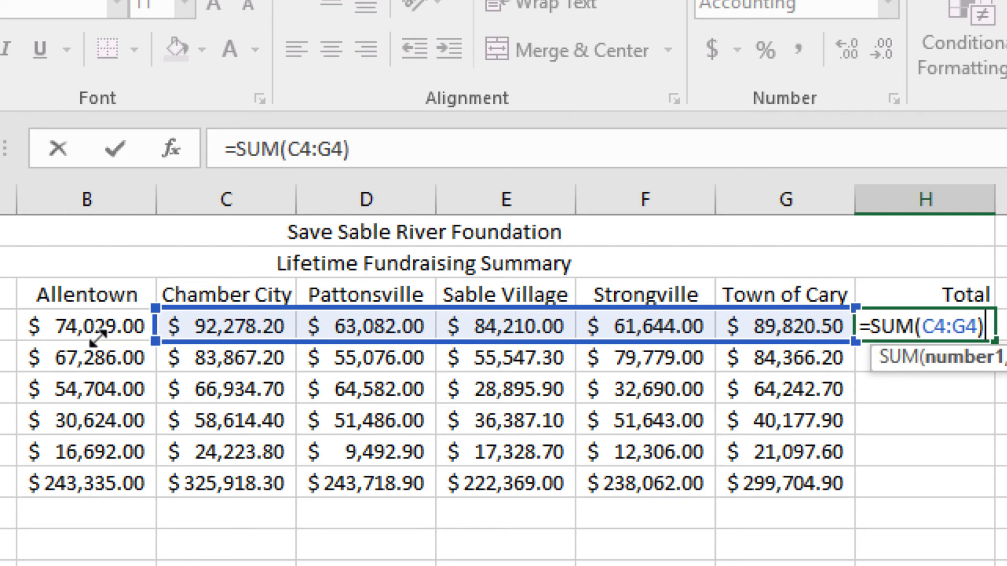
drag(98, 334, 53, 330)
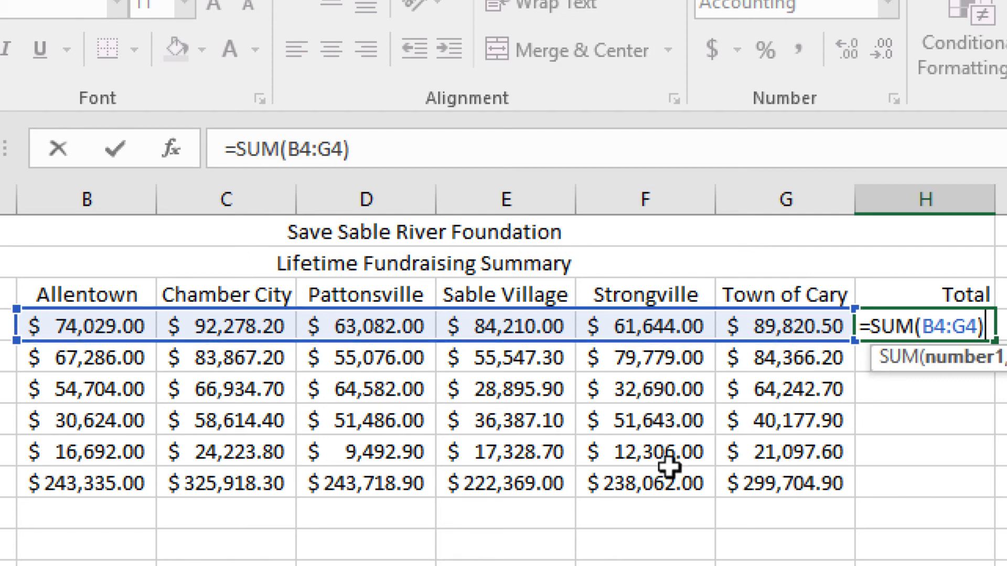
click(697, 475)
click(461, 414)
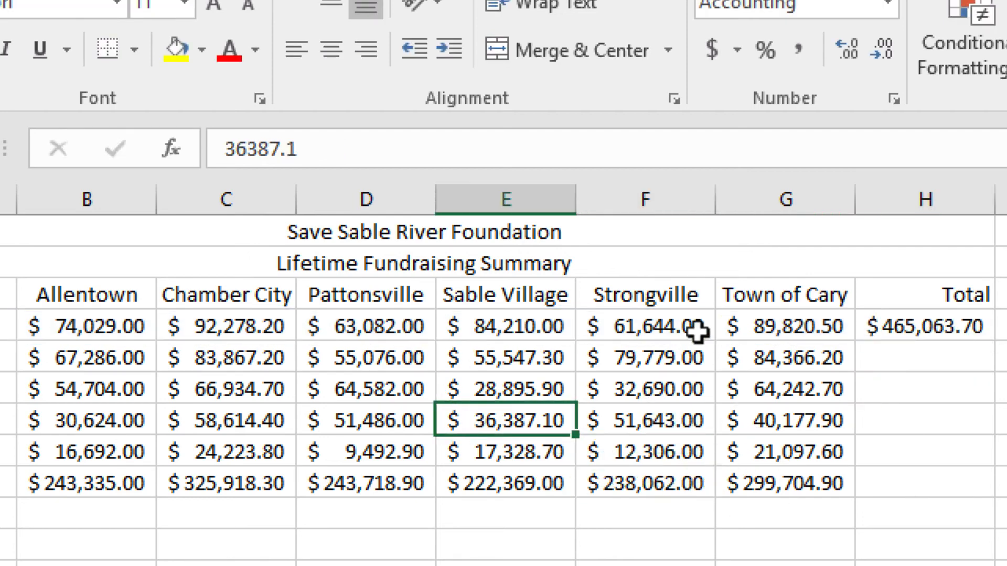
click(703, 388)
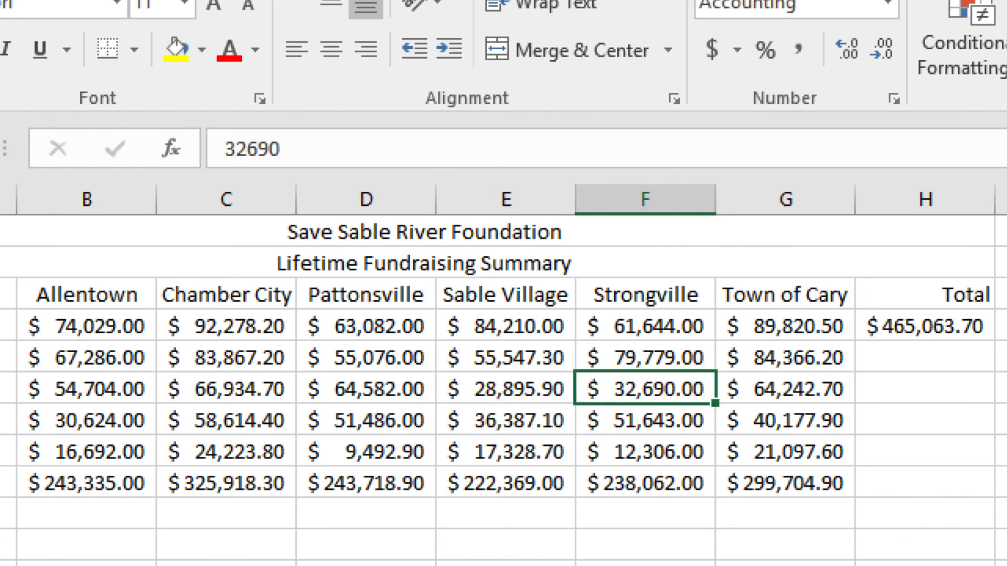
key(ctrl+z)
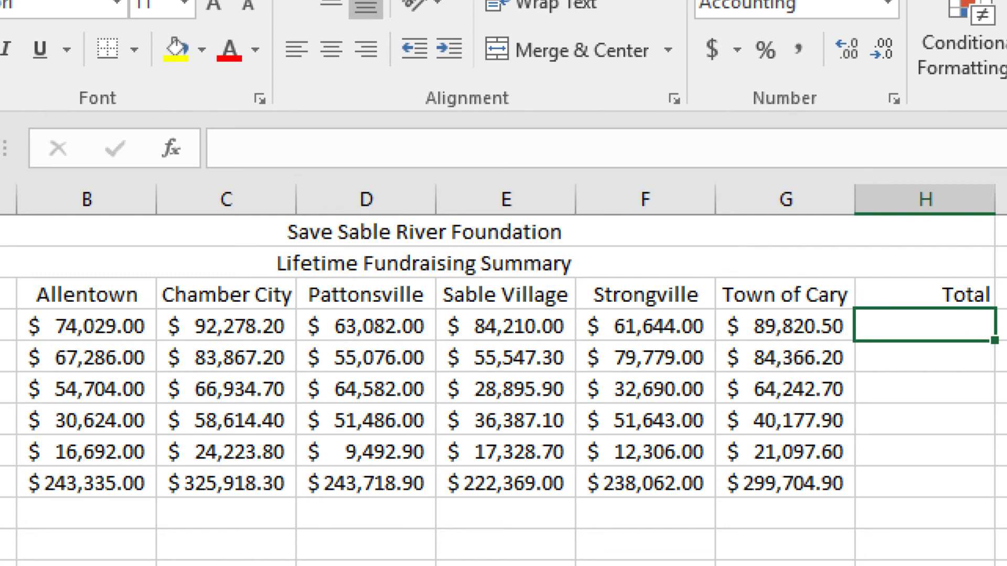
key(alt+=)
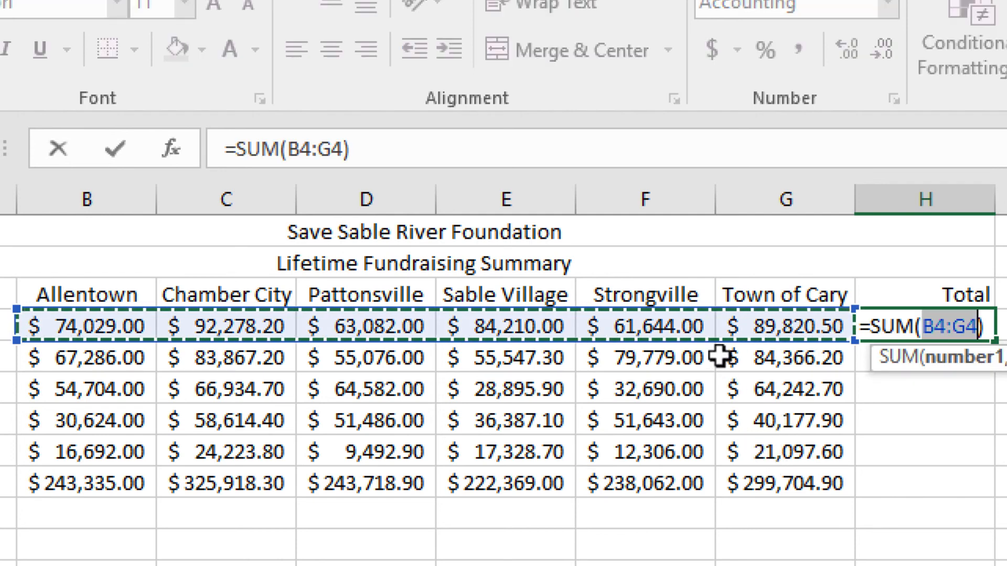
drag(723, 355, 553, 456)
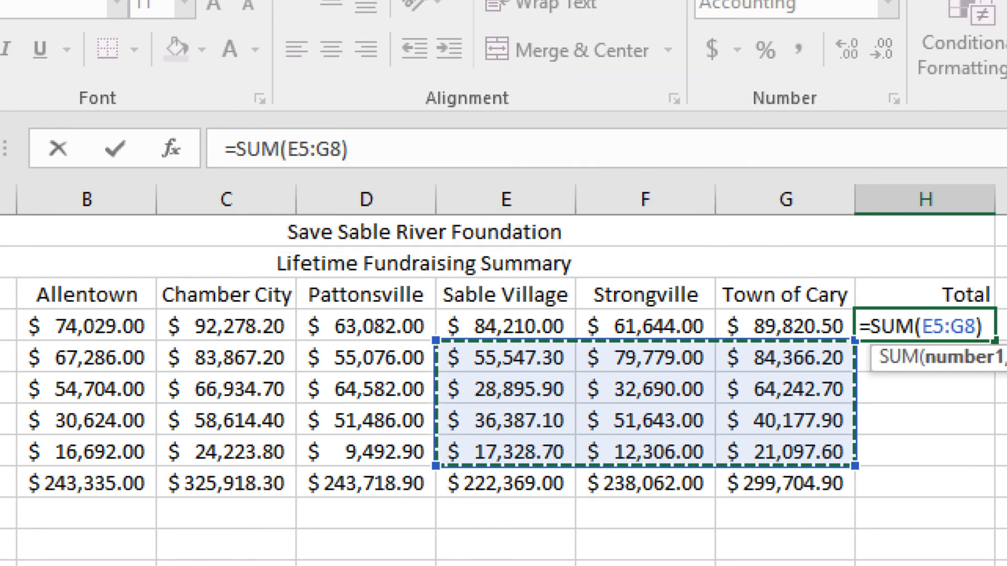
key(Escape)
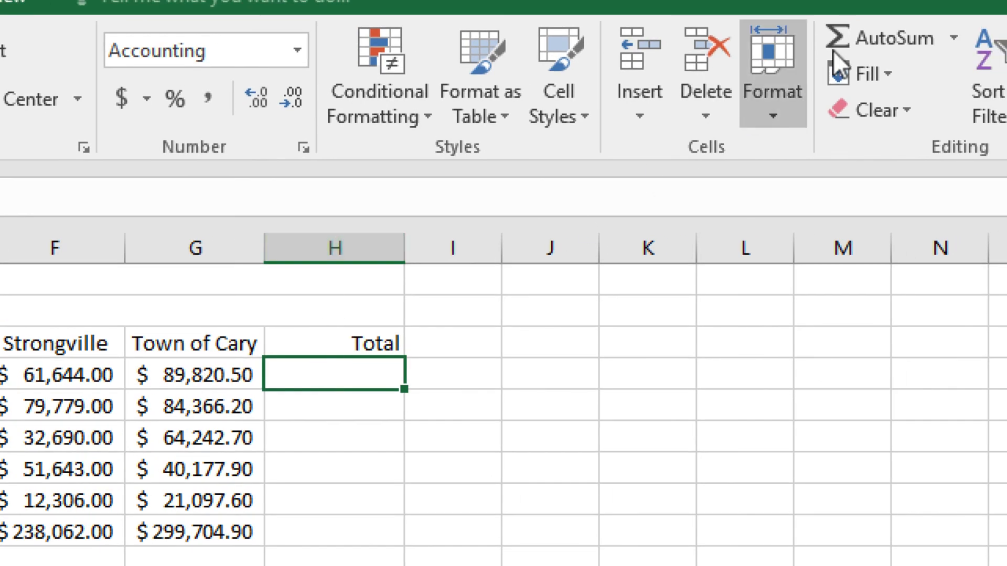
Total the Corporate row B4:G4 in cell H4 with AutoSum and fill the formula down to H9
click(855, 34)
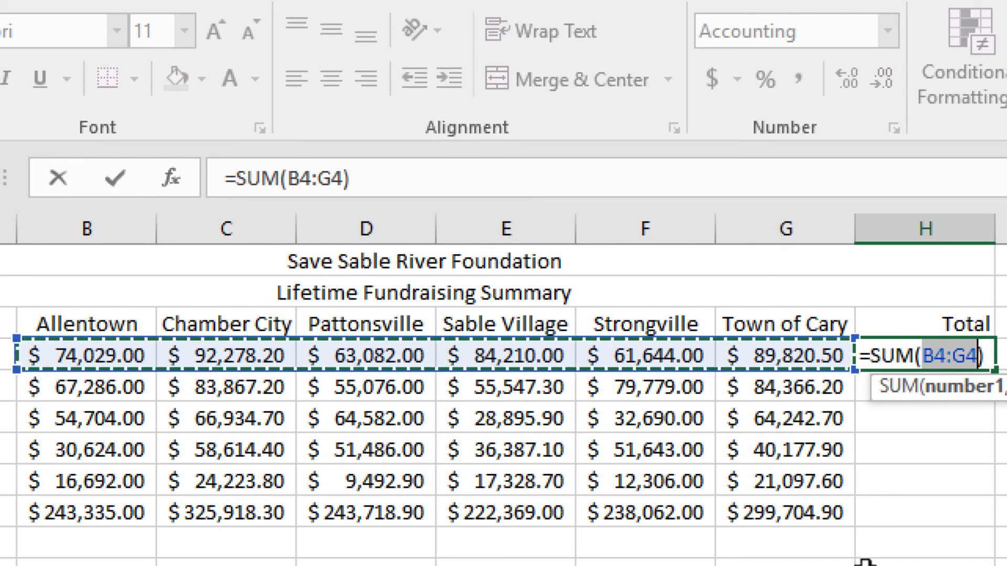
key(Return)
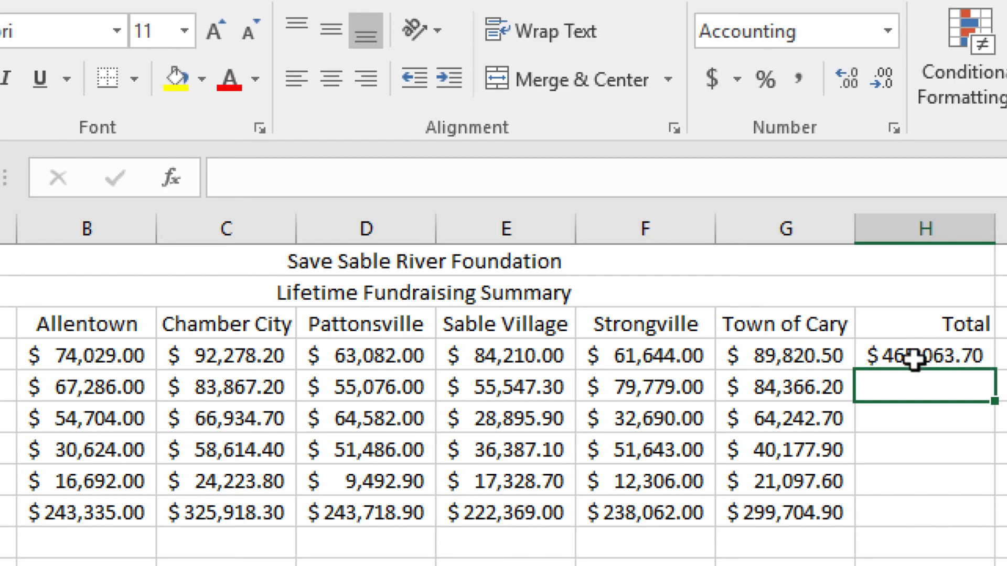
click(962, 353)
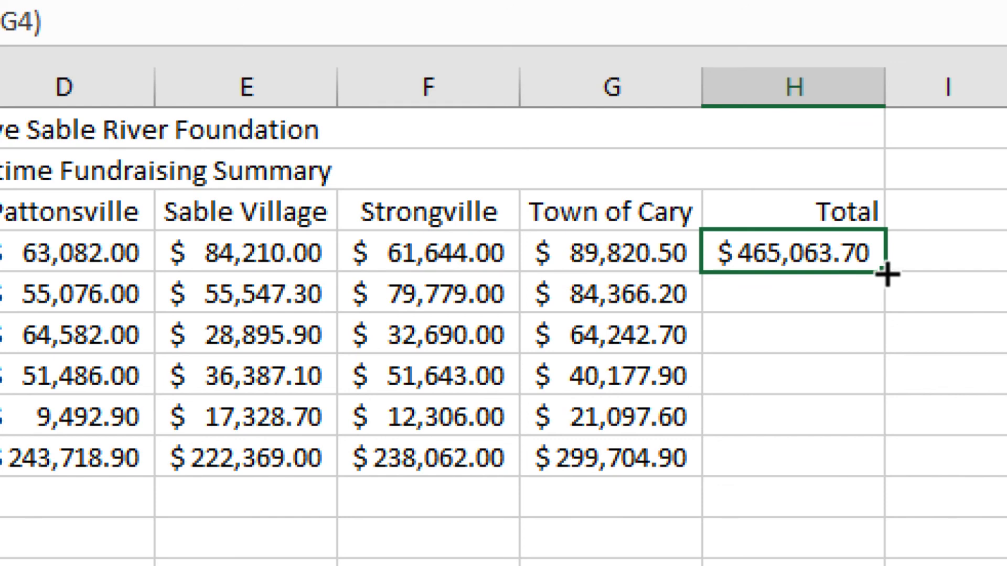
drag(887, 274, 877, 472)
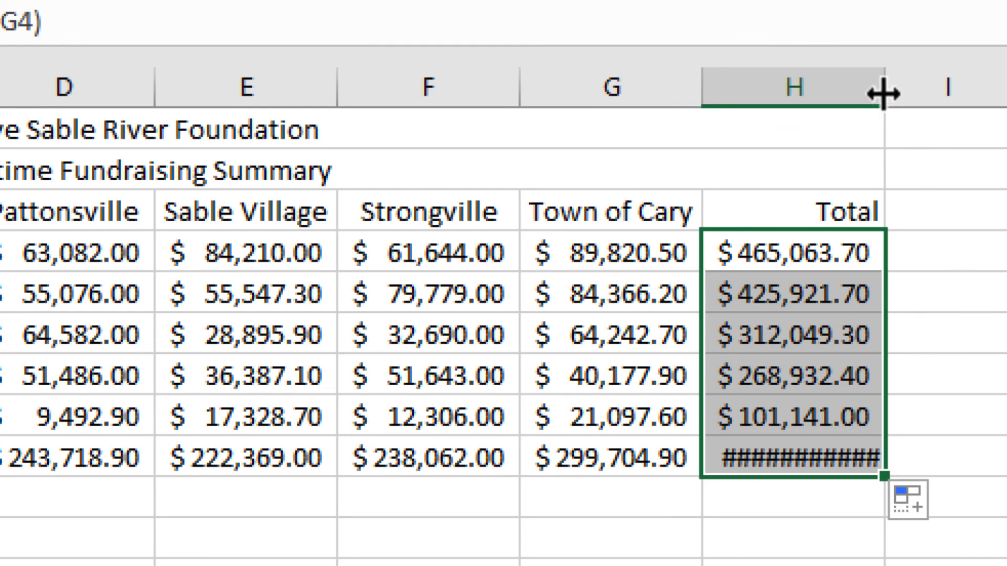
Widen column H so all the totals fit
drag(884, 93, 912, 93)
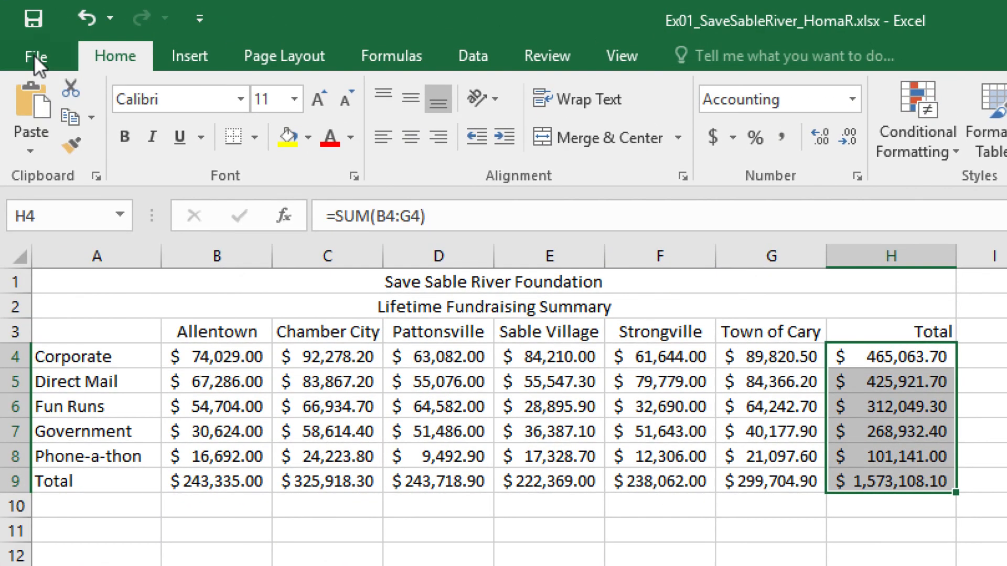
click(33, 55)
click(54, 256)
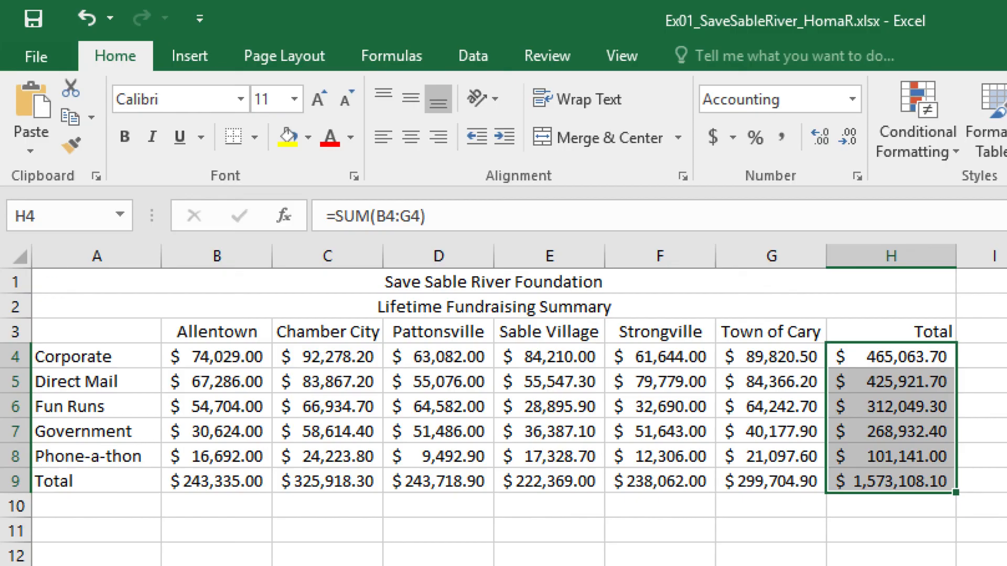